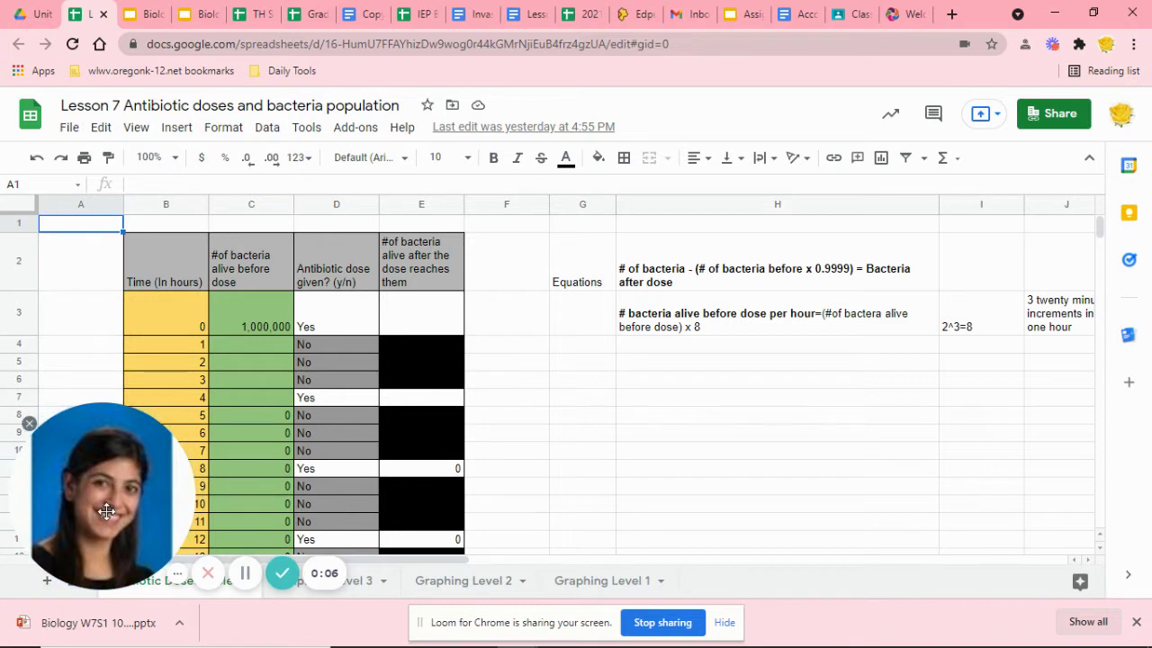
Enter 41 as the number of bacteria alive after the dose at hour 0, in cell E3.
drag(126, 514, 1048, 180)
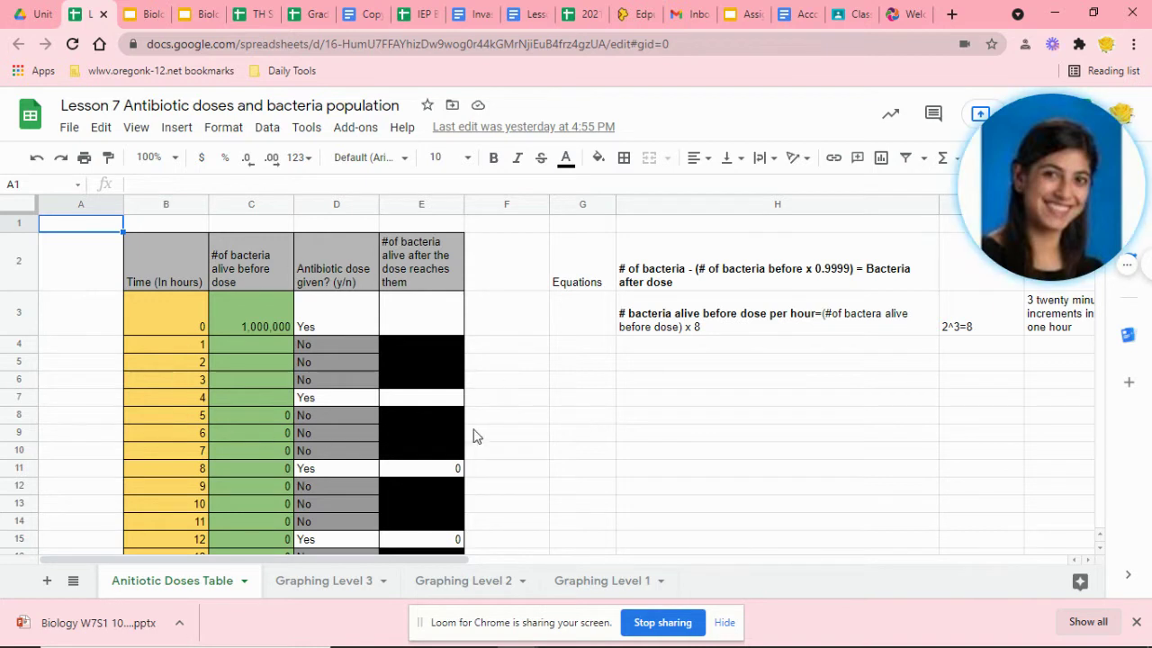
click(416, 317)
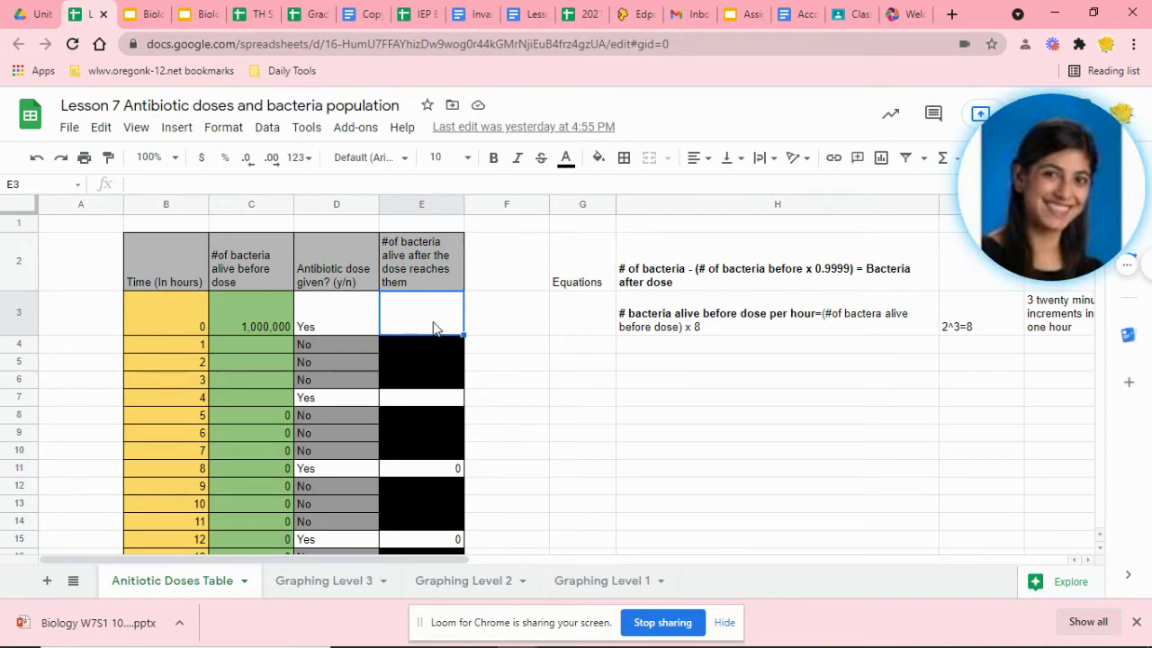
text(41)
key(Return)
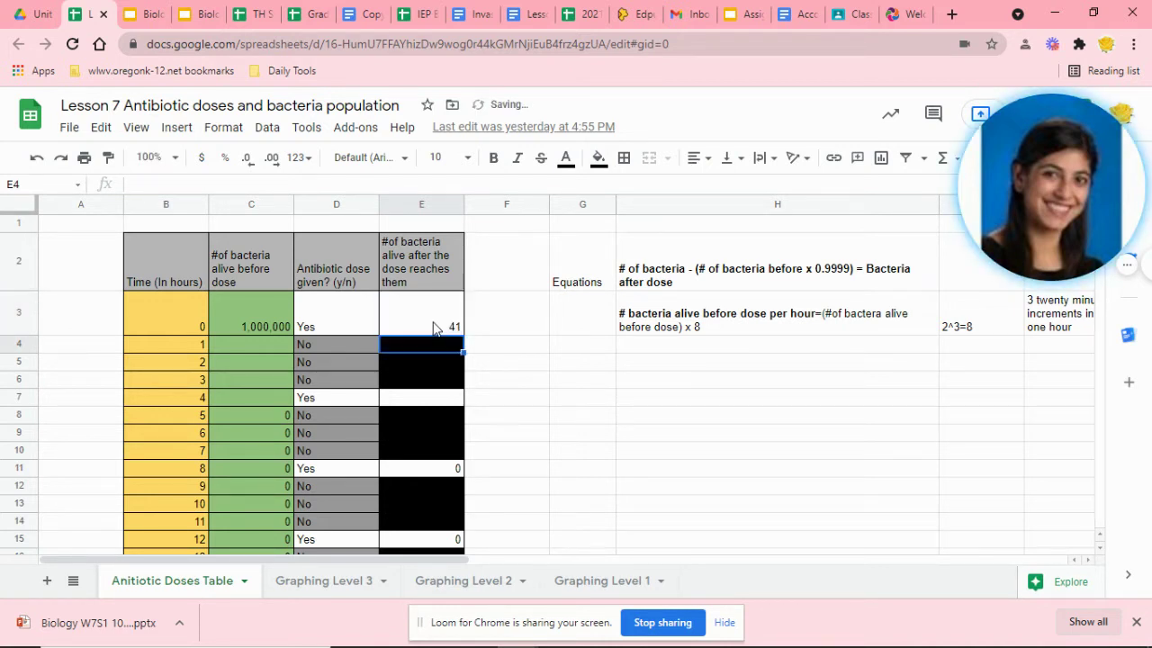
Enter the bacteria alive before dose for hours 1 and 2: 328 in C4 and 2624 in C5.
click(236, 343)
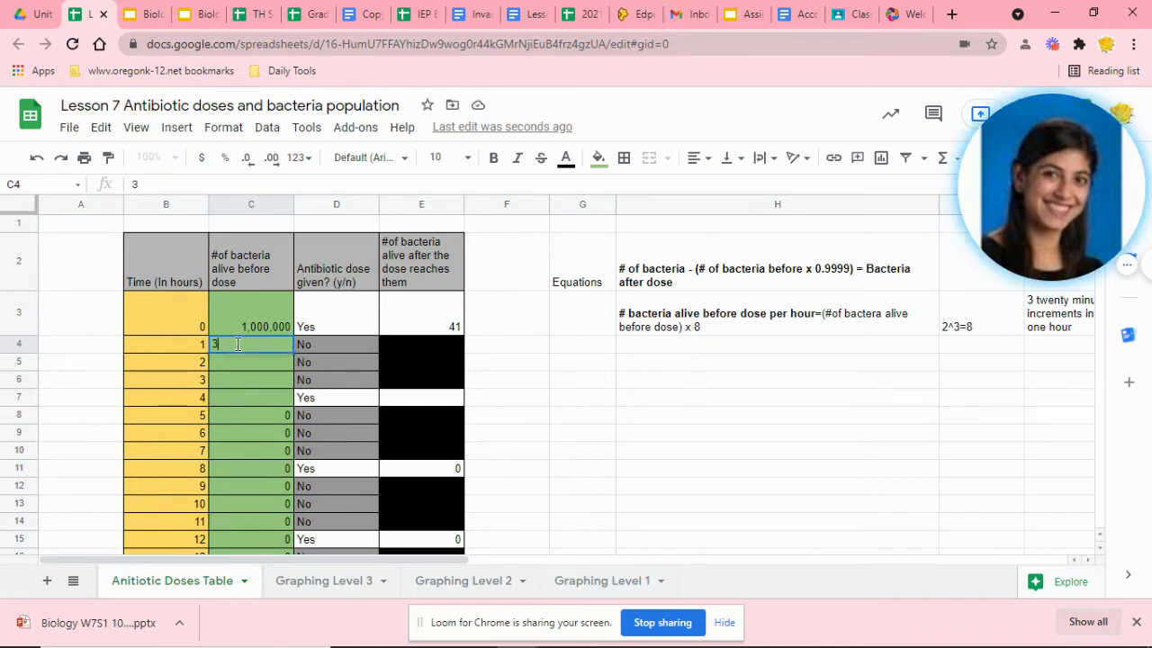
text(328)
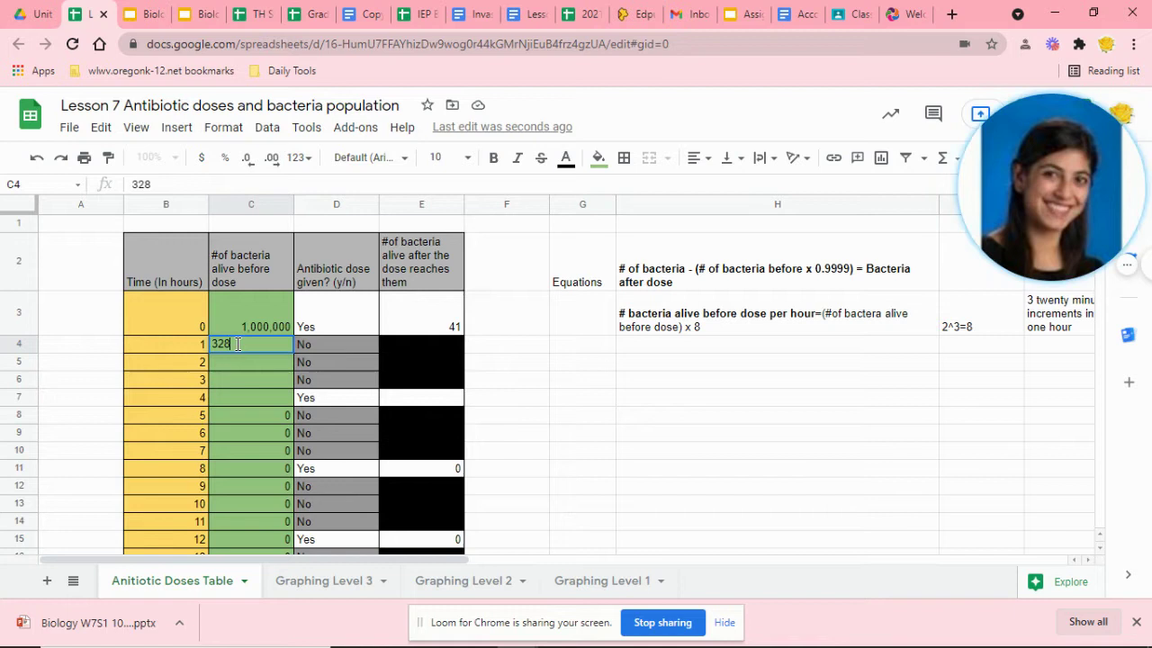
key(Return)
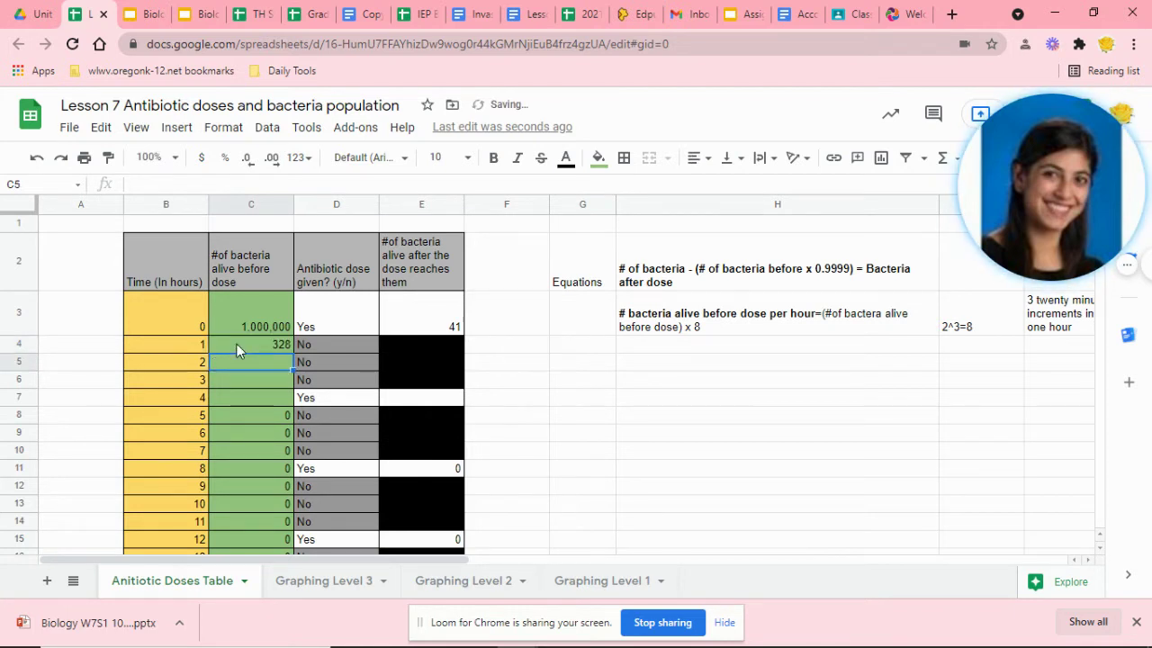
text(2)
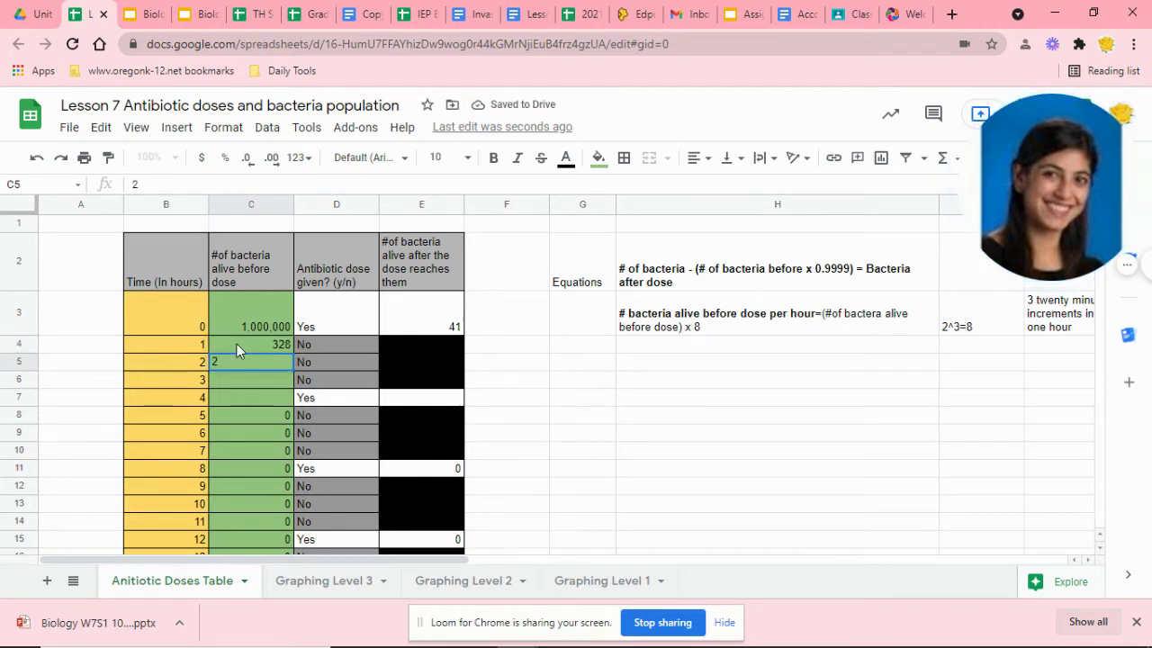
text(624)
key(Return)
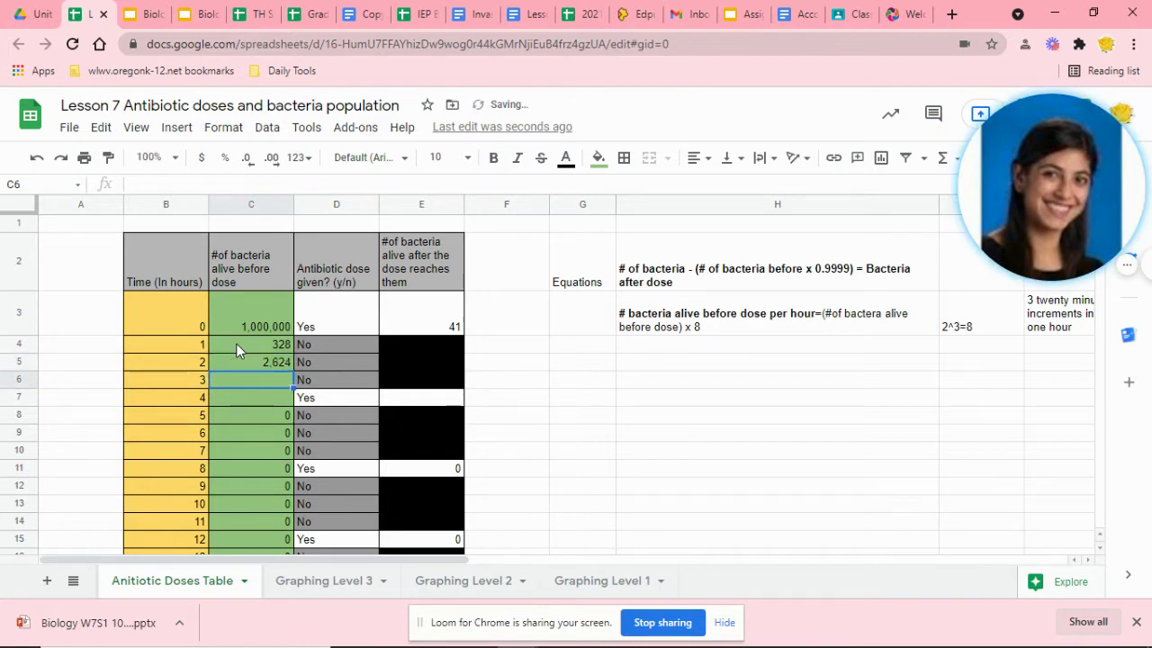
Enter the bacteria alive before dose for hours 3 and 4: 20992 in C6 and 167936 in C7.
text(2)
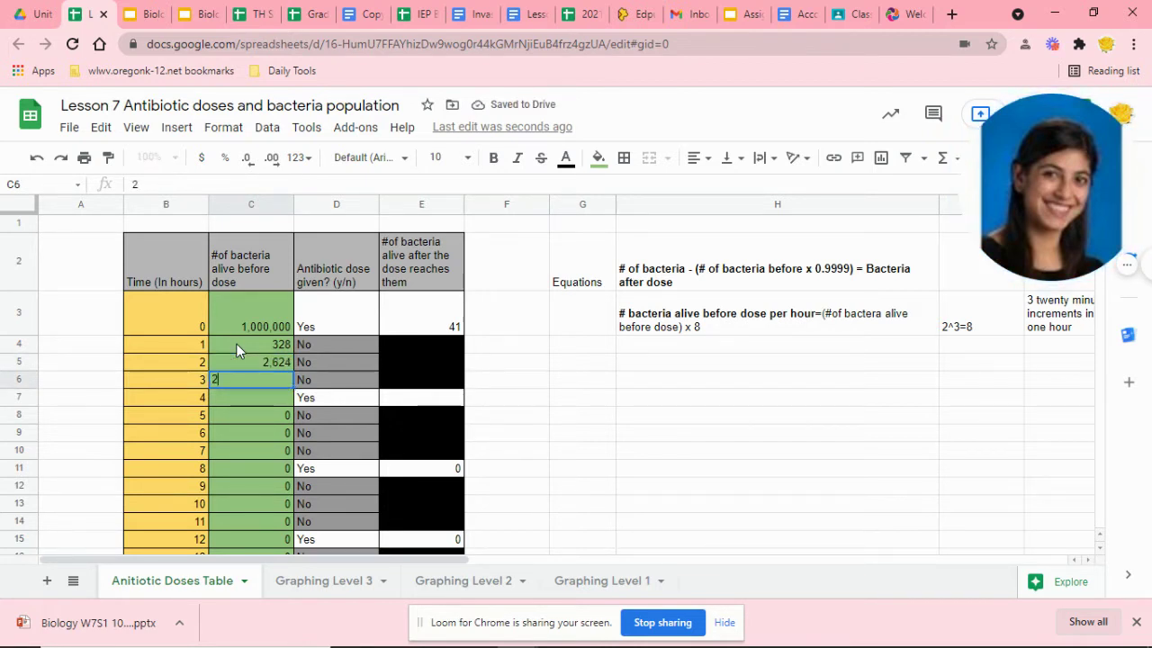
text(09)
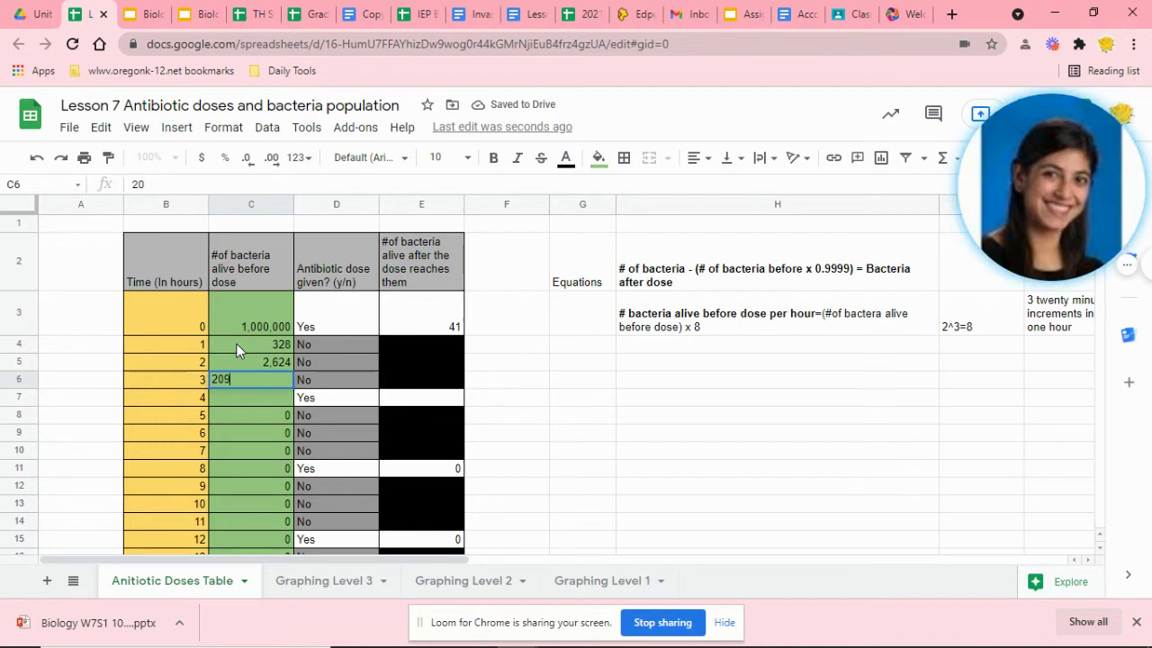
text(92)
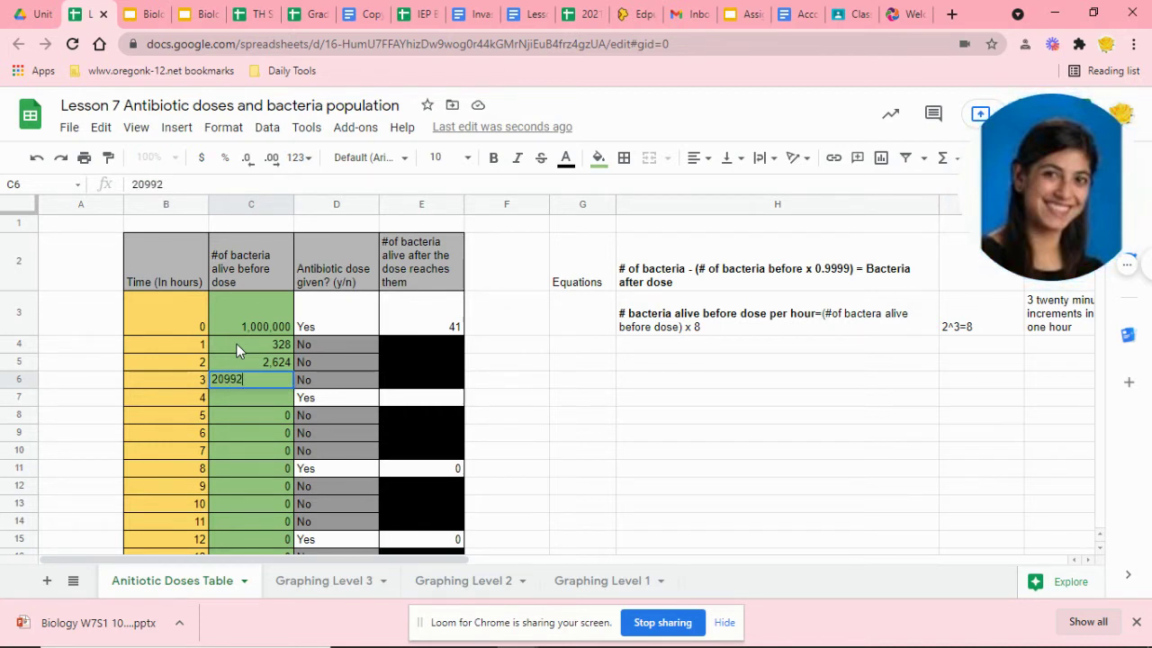
key(Return)
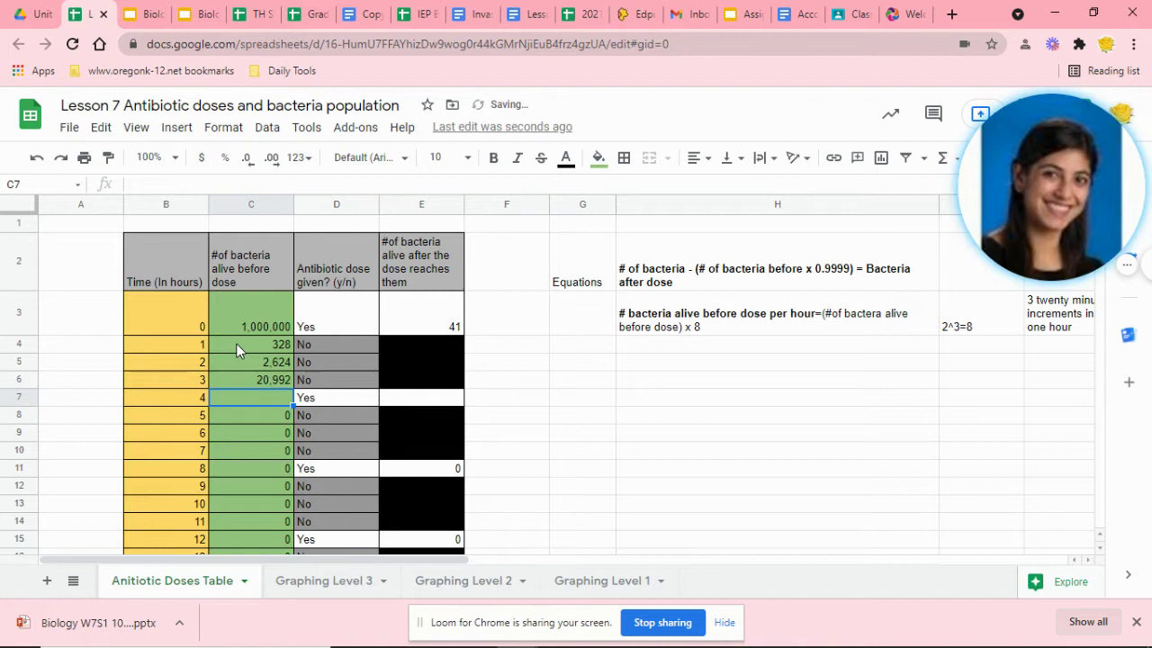
text(167)
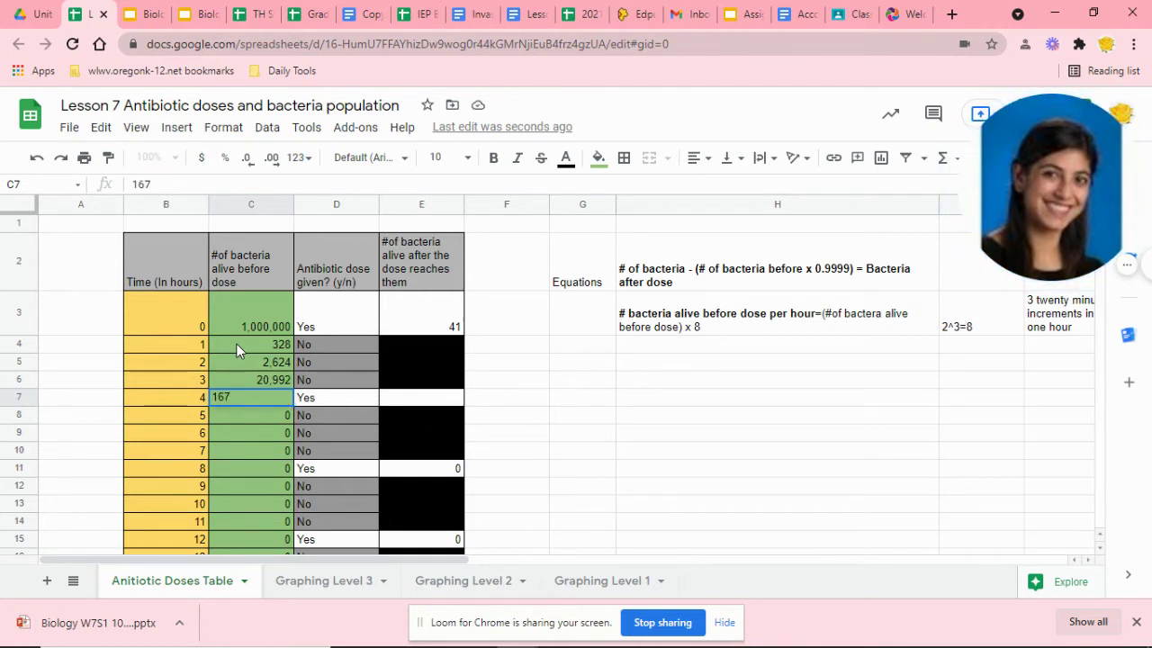
text(936)
key(Return)
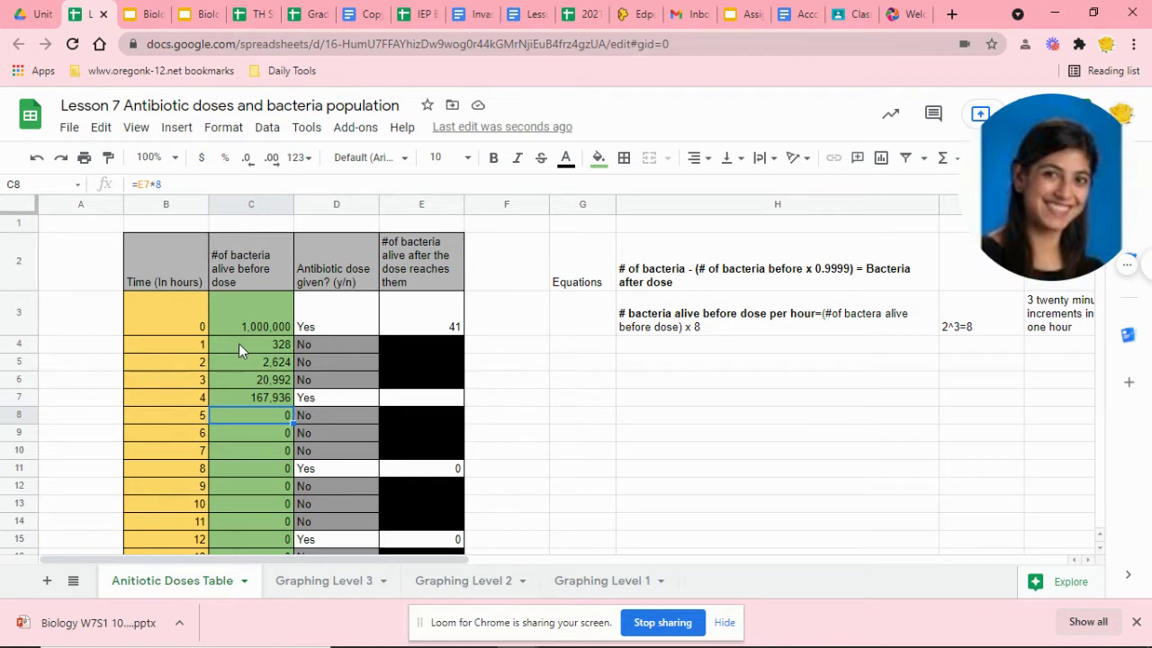
Enter 17 as the bacteria alive after the hour 4 dose in E7, and review the later rows of the table.
click(431, 407)
text(17)
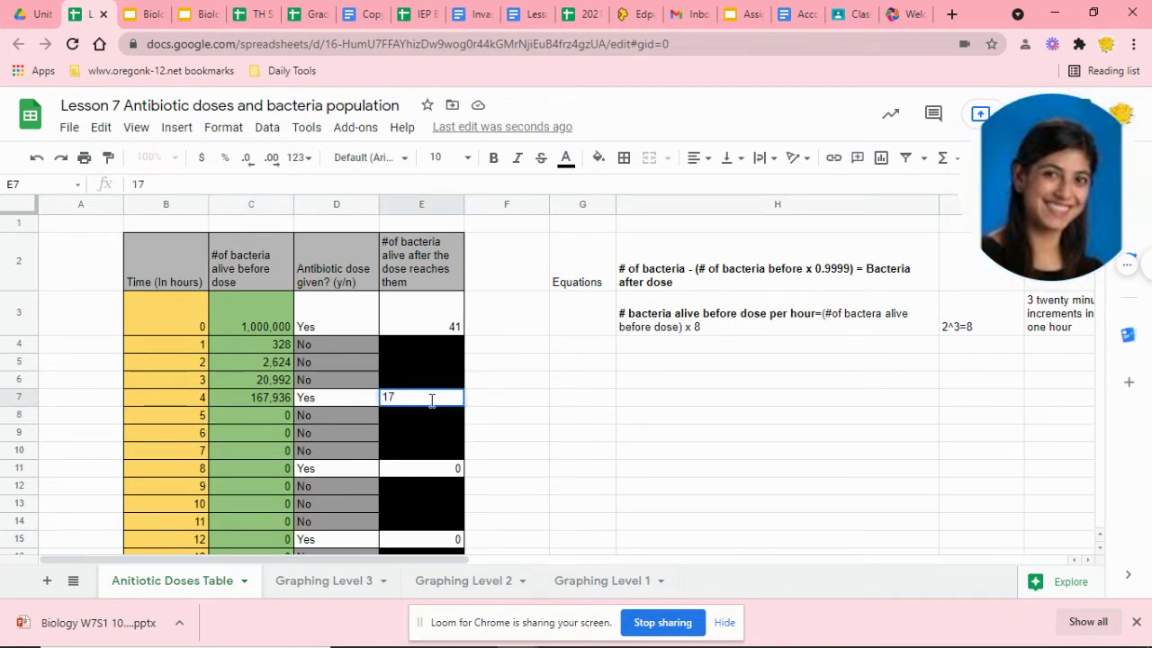
key(Return)
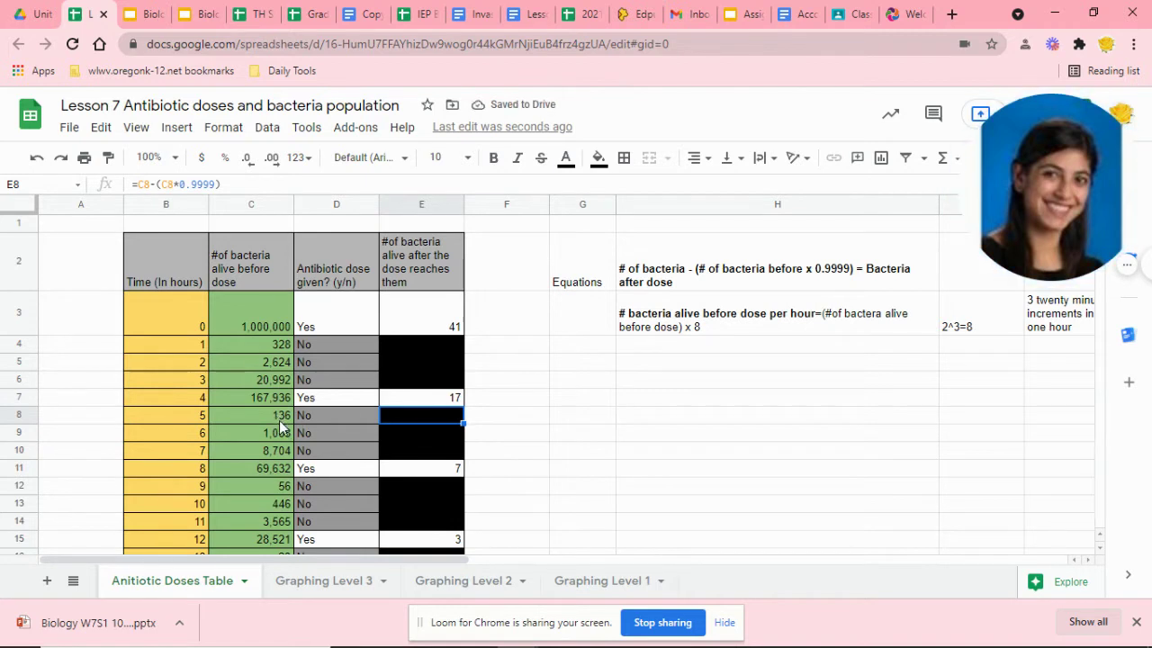
scroll(278, 420, down, 1)
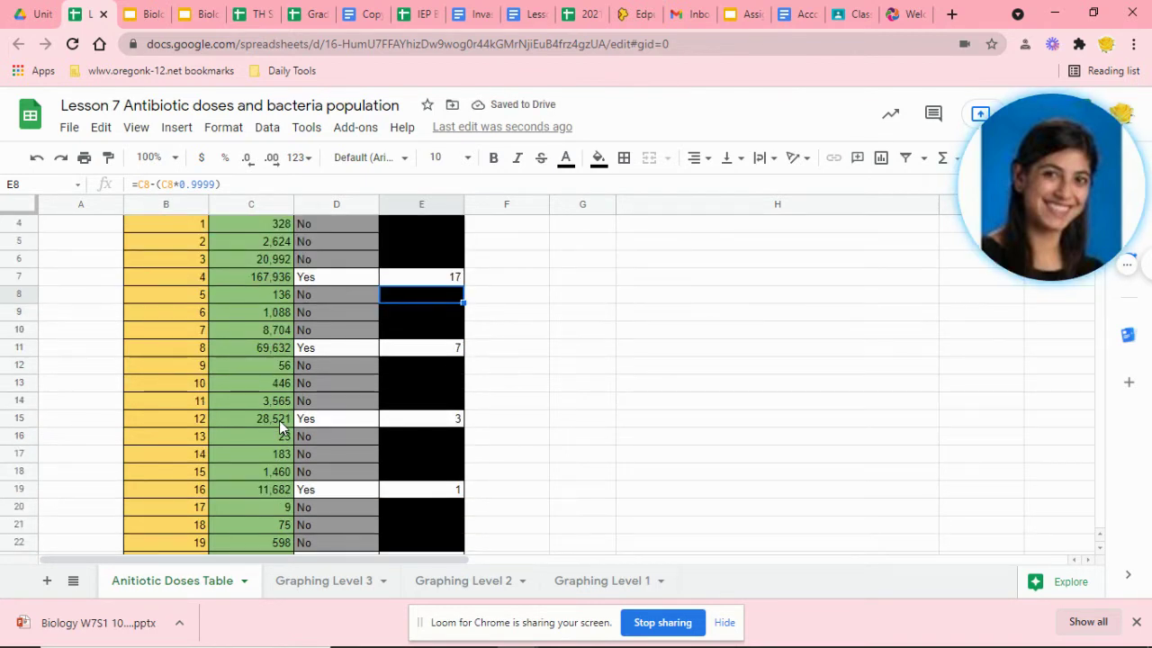
scroll(279, 426, down, 1)
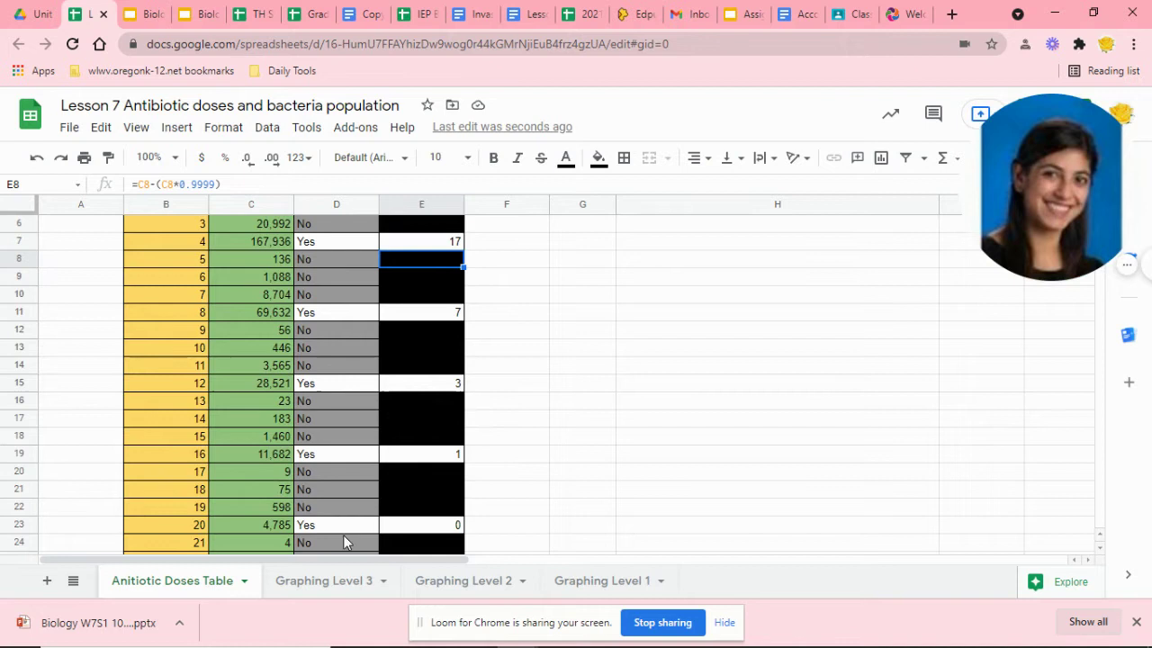
Close the browser's downloads bar and compare the Graphing Level 3 sheet with the Anitiotic Doses Table sheet.
click(314, 583)
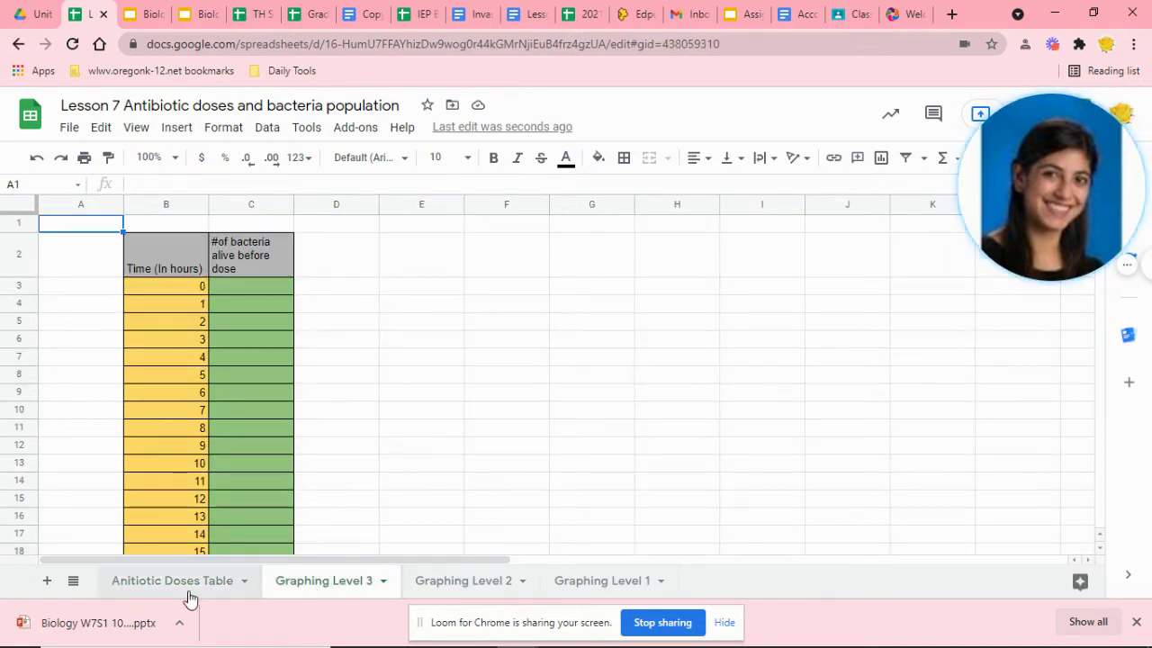
click(1135, 621)
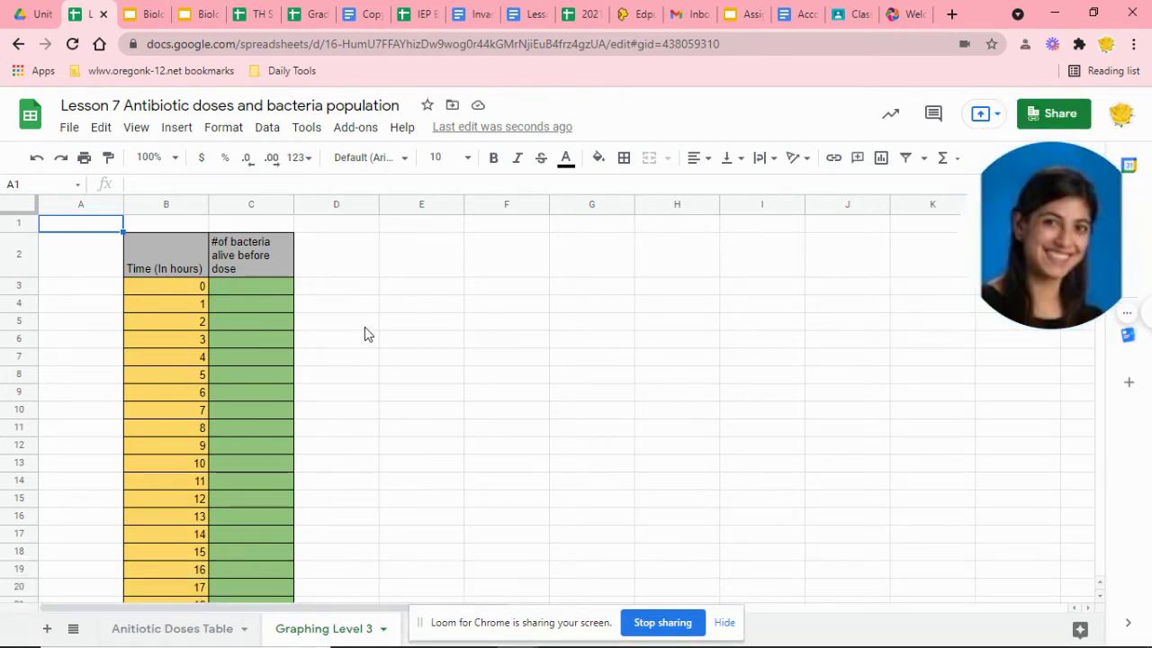
click(149, 629)
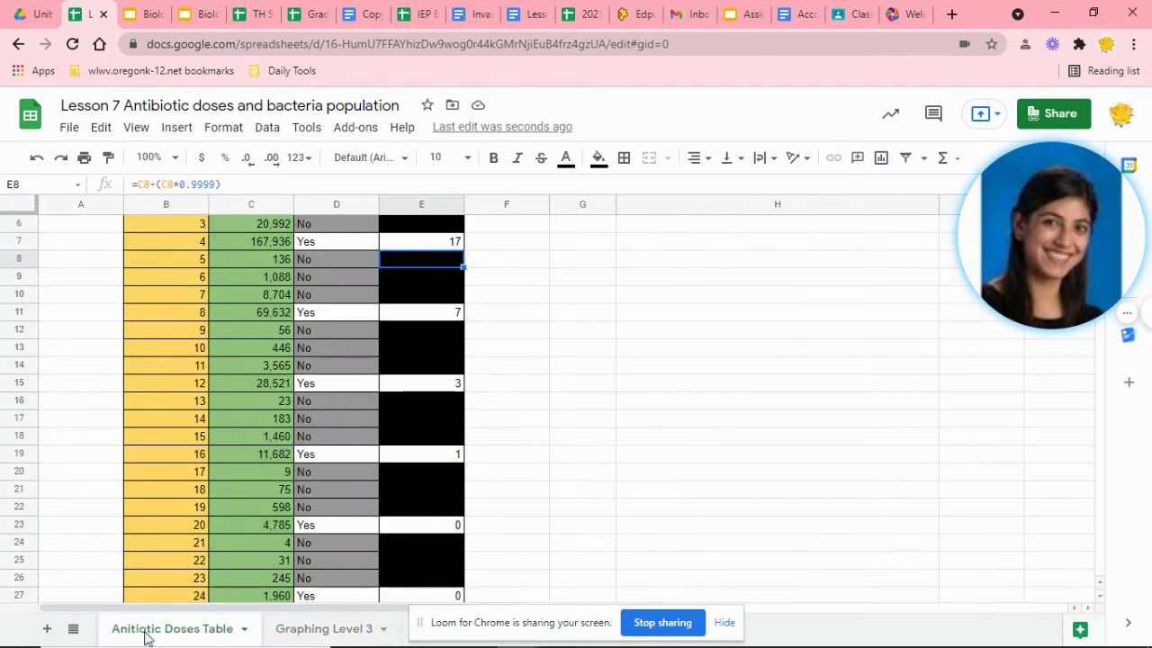
click(326, 628)
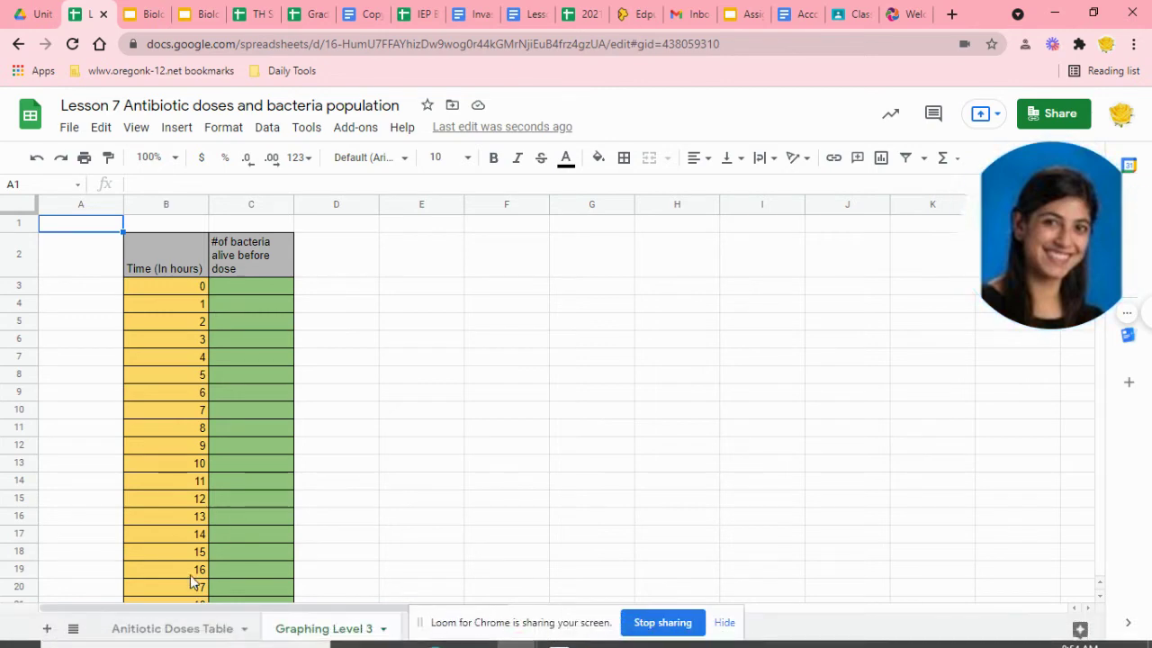
Copy the bacteria alive before dose values for hours 0 to 24, cells C3:C27, from the Anitiotic Doses Table sheet.
click(174, 630)
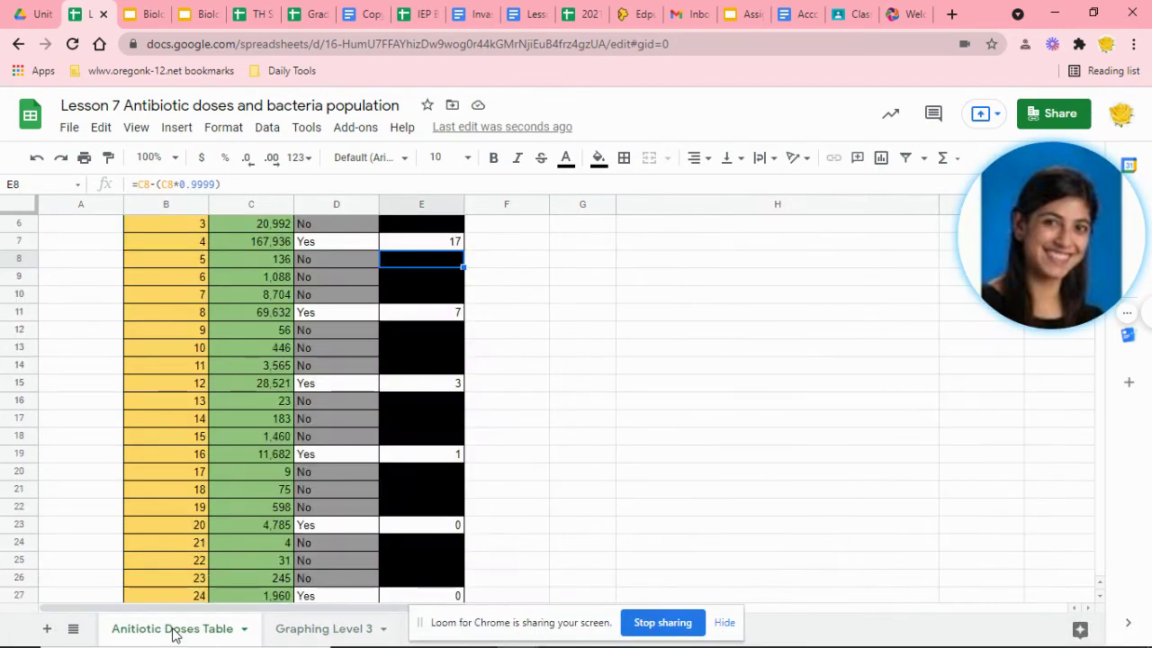
scroll(267, 402, up, 3)
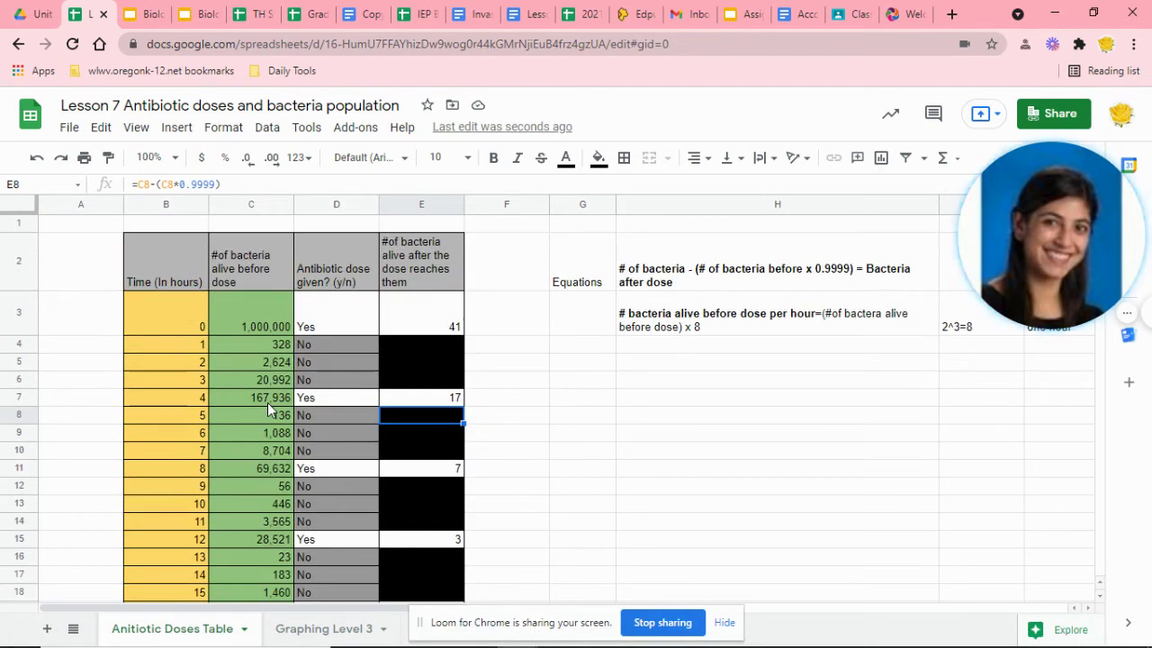
click(258, 305)
key(shift+Down)
key(shift+Down)
key(shift+Down)
key(shift+Down)
key(shift+Down)
key(shift+Down)
key(shift+Down)
key(shift+Down)
key(shift+Down)
key(shift+Down)
key(shift+Down)
key(shift+Down)
key(shift+Down)
key(shift+Down)
key(shift+Down)
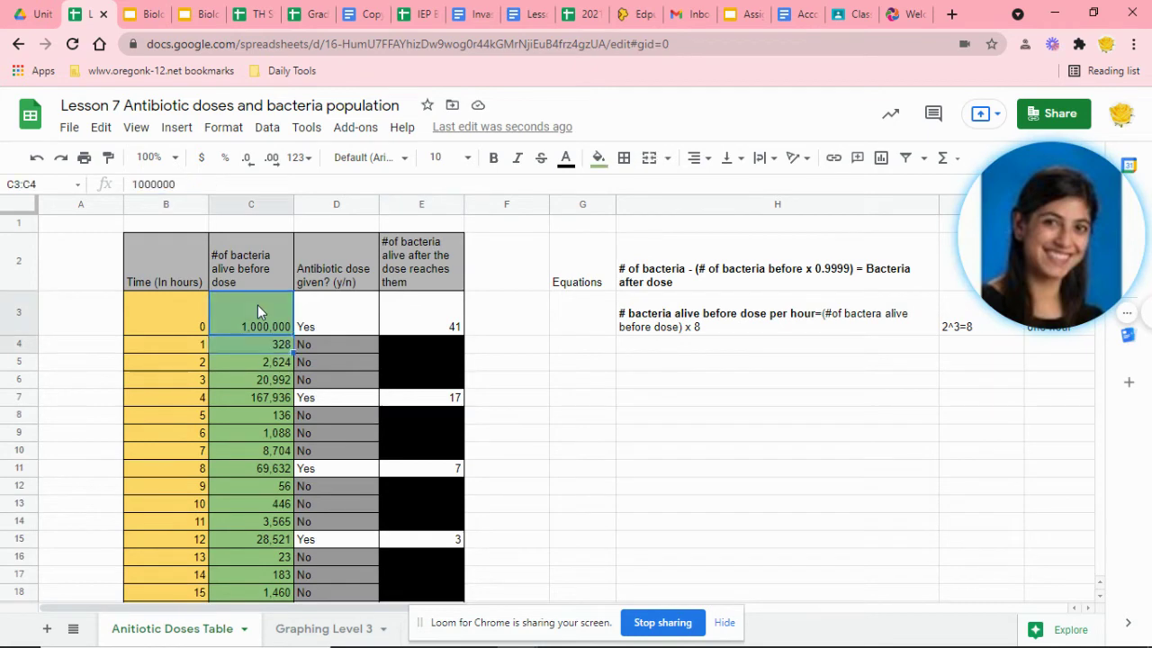
key(shift+Down)
key(shift+Down)
key(shift+Down)
key(shift+Down)
key(shift+Down)
key(shift+Down)
key(shift+Down)
key(shift+Down)
key(shift+Down)
key(shift+Down)
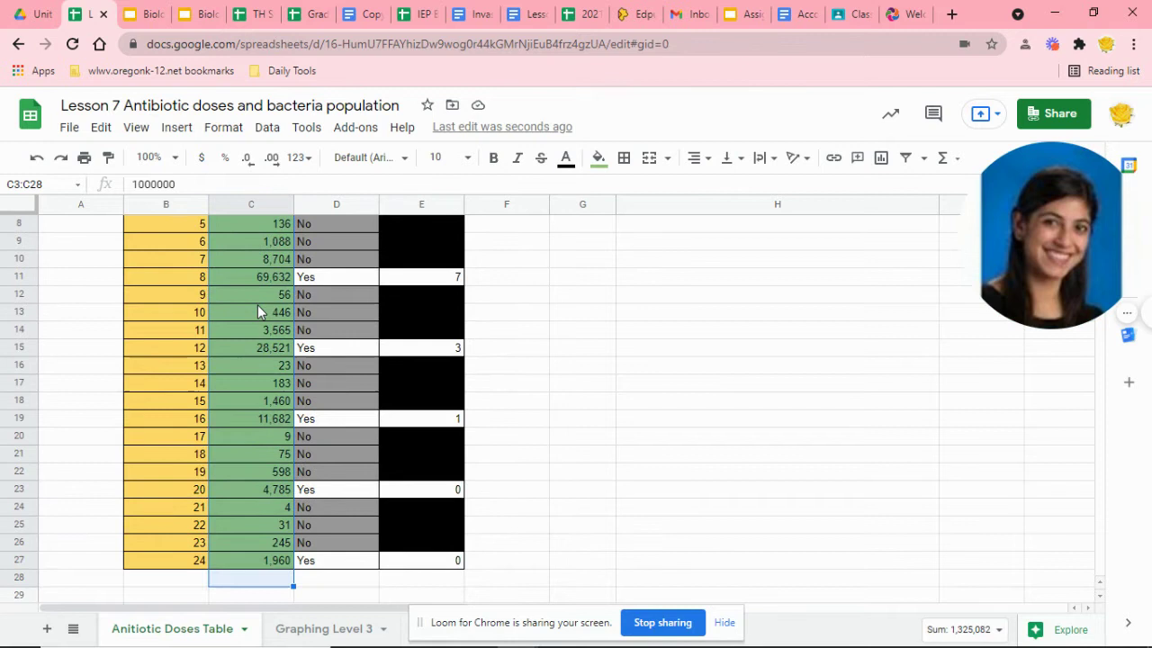
key(shift+Up)
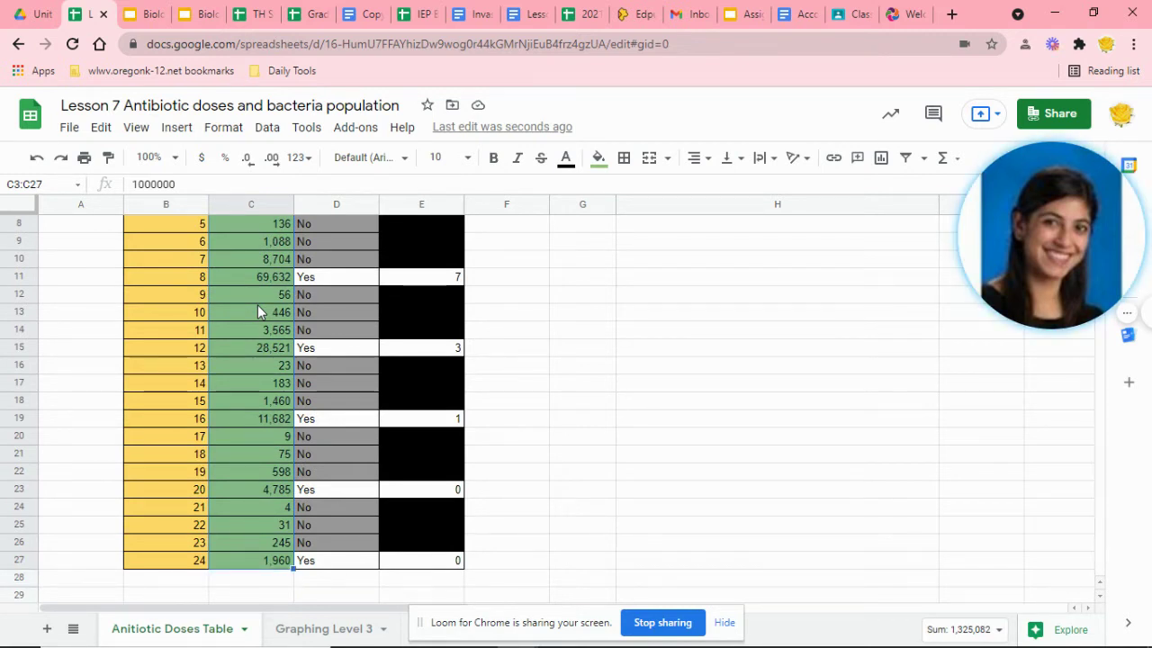
key(ctrl+c)
Paste the copied bacteria counts into the Graphing Level 3 sheet, starting at cell C3.
click(318, 629)
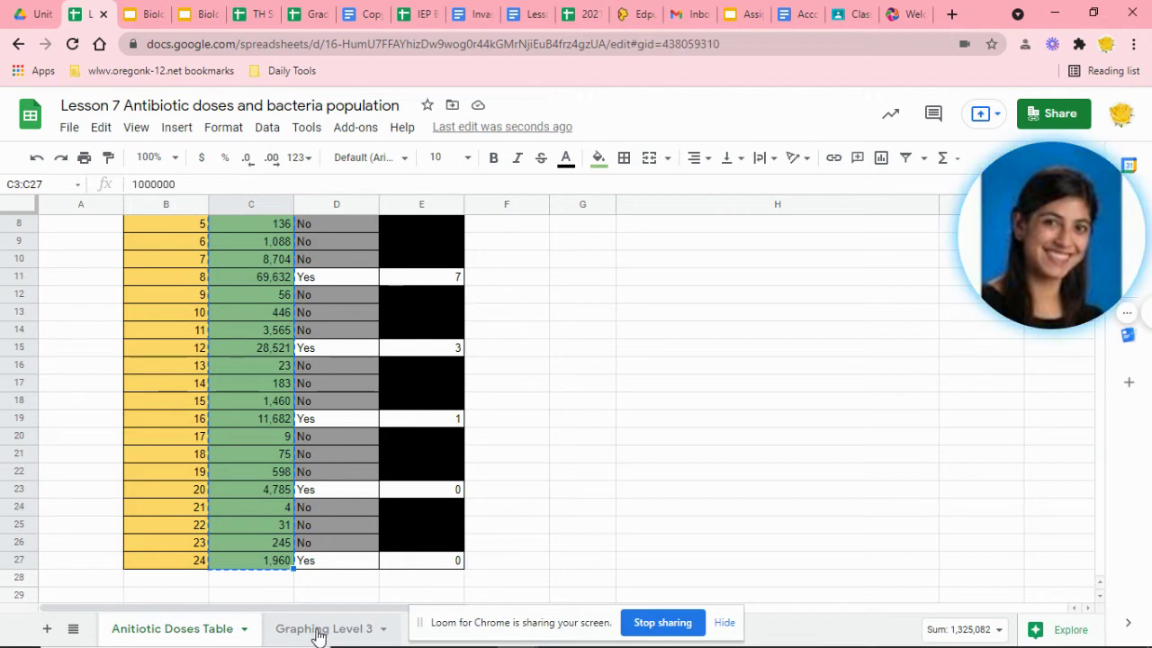
click(253, 293)
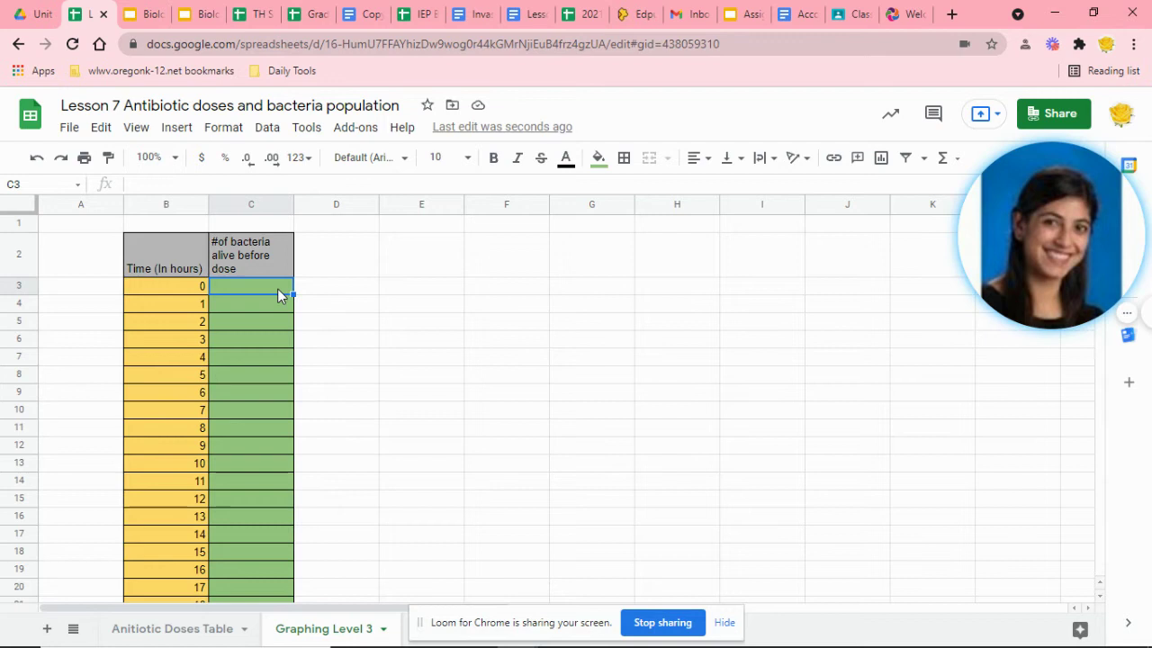
key(ctrl+v)
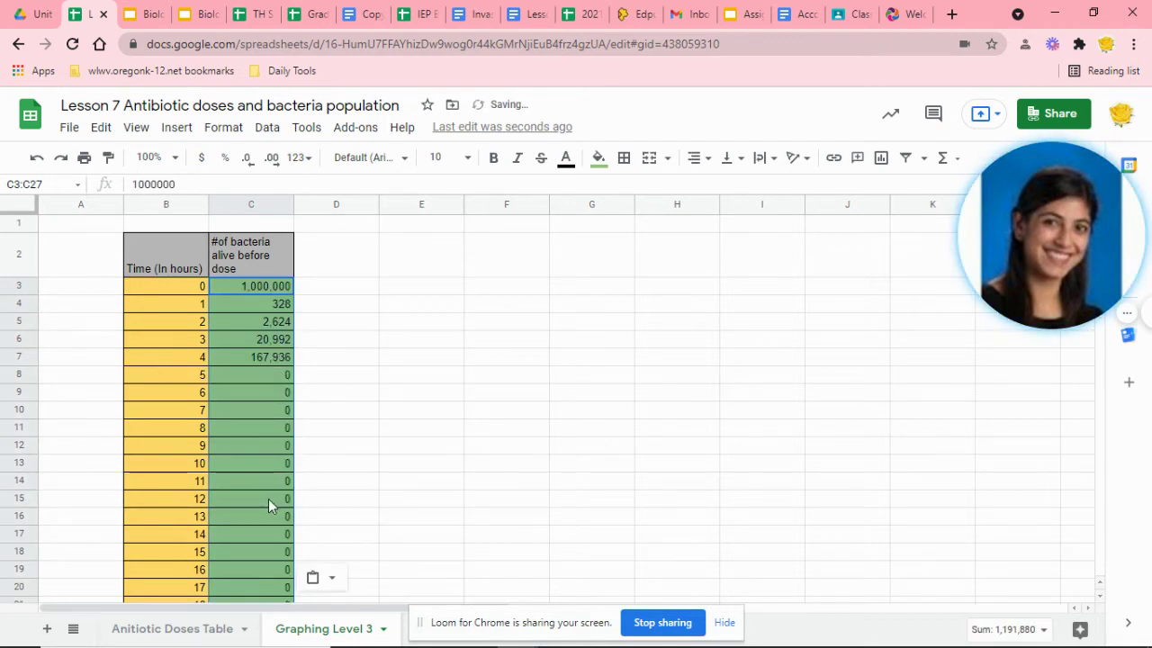
Inspect the pasted formula in C8 of Graphing Level 3, and check the hour 4 count in C7 of the Anitiotic Doses Table.
click(272, 372)
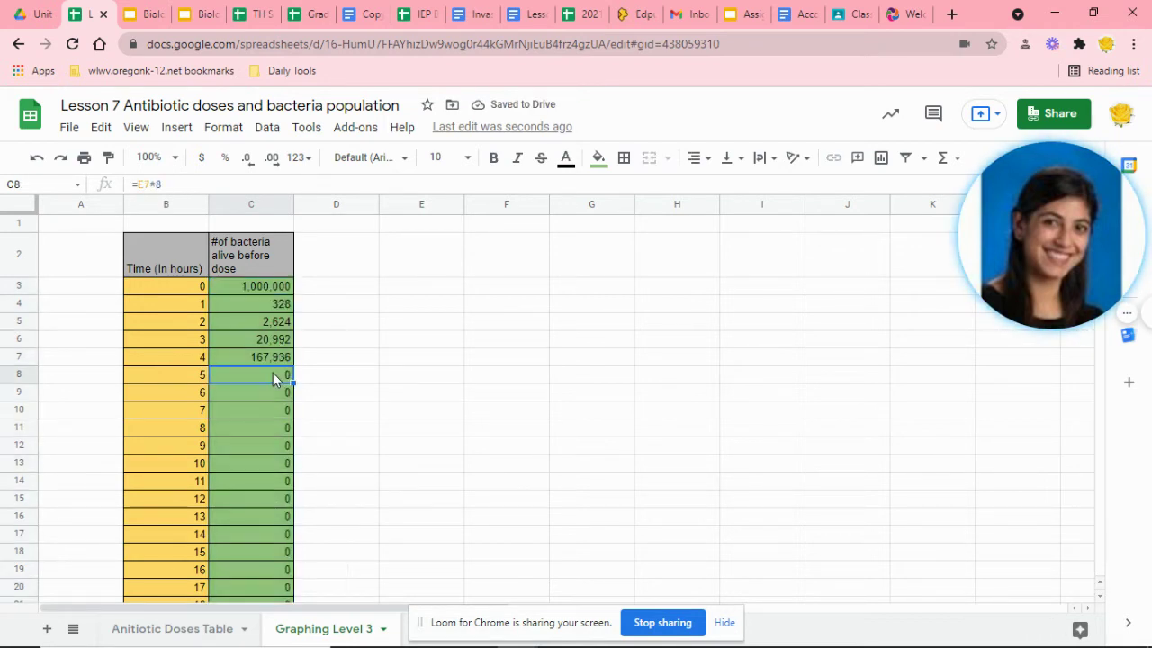
click(144, 184)
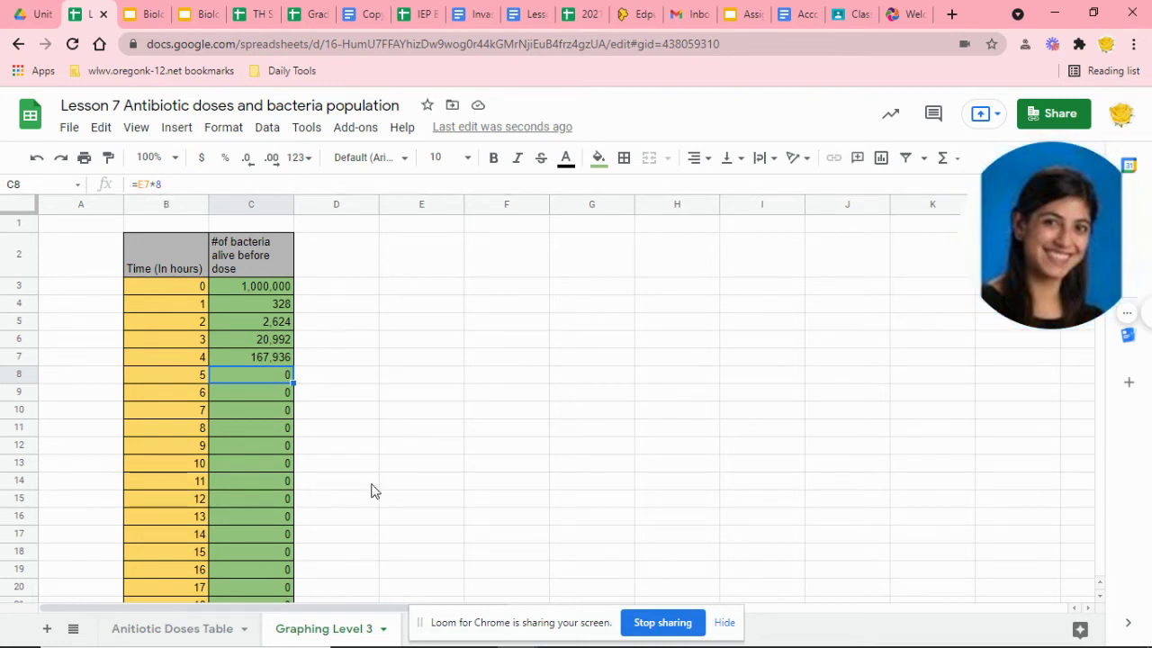
click(321, 635)
click(181, 635)
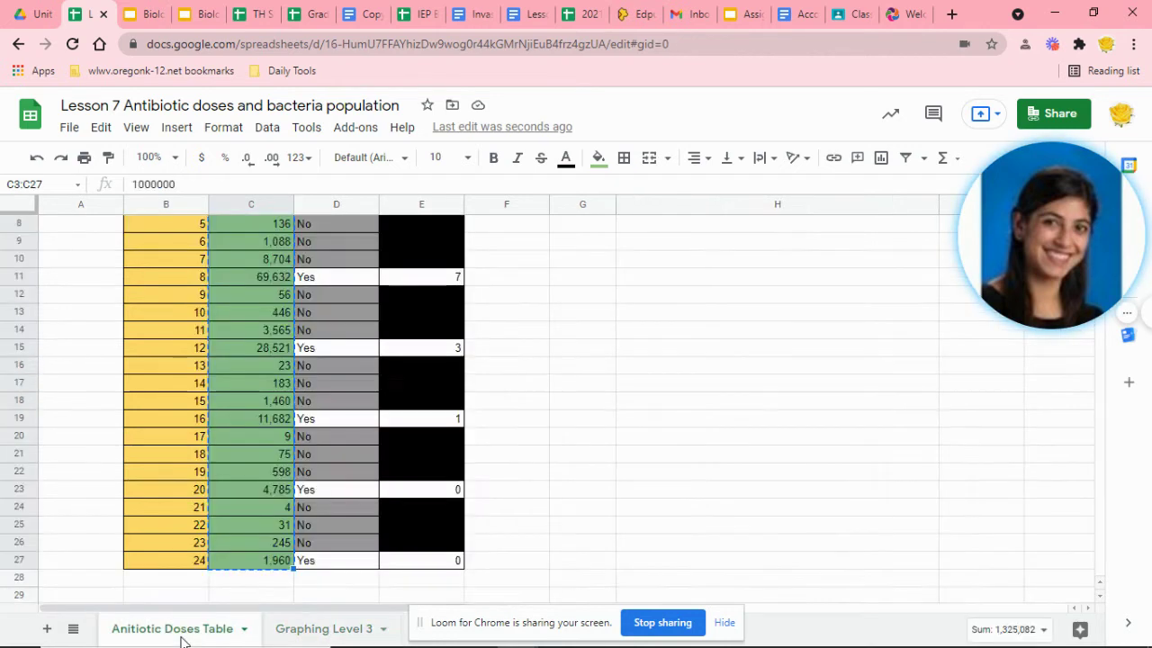
scroll(301, 356, up, 1)
scroll(301, 356, up, 1)
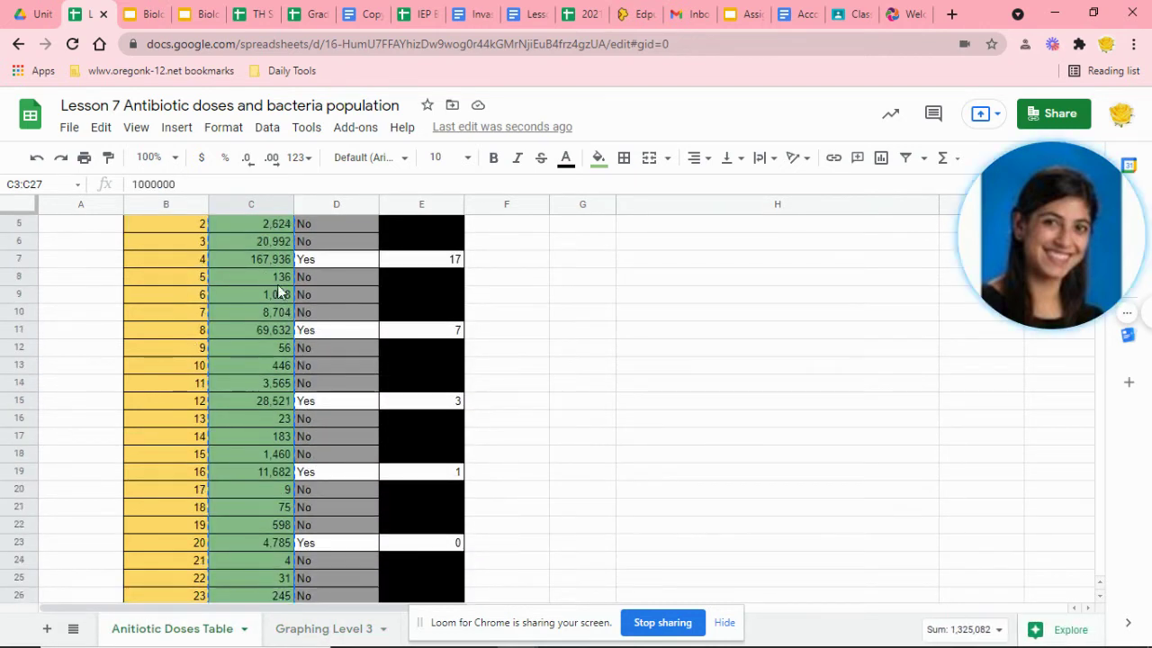
click(263, 259)
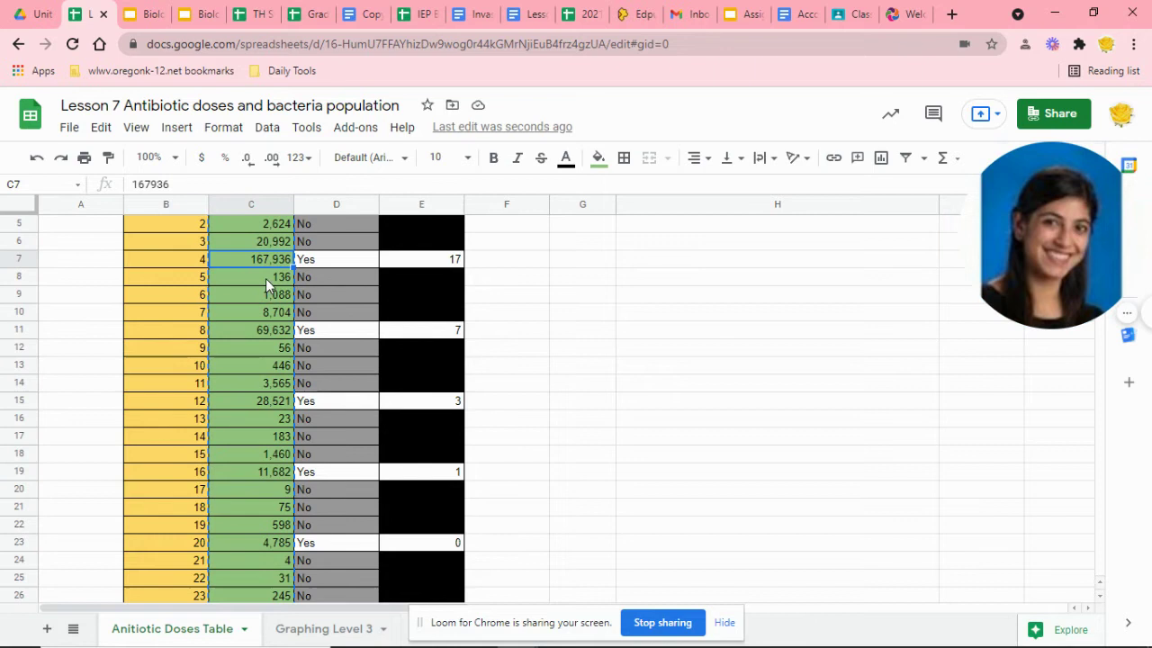
Check the hour 5 formula in C8 of the Anitiotic Doses Table, and clear cells C8:C27 on the Graphing Level 3 sheet.
click(265, 276)
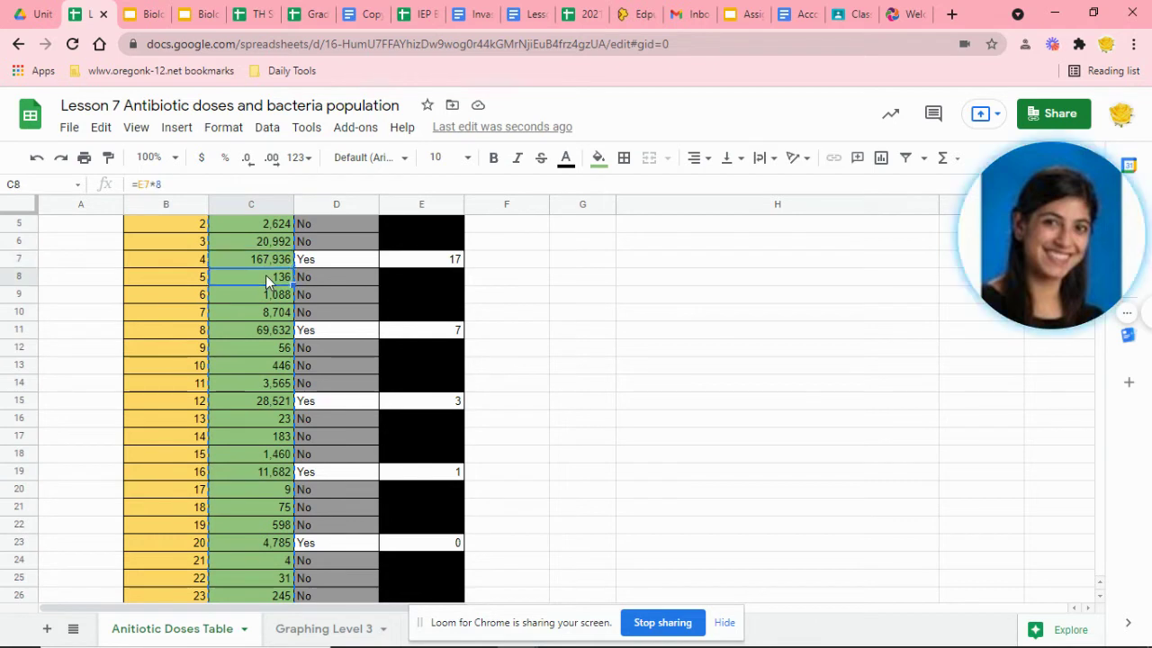
click(330, 629)
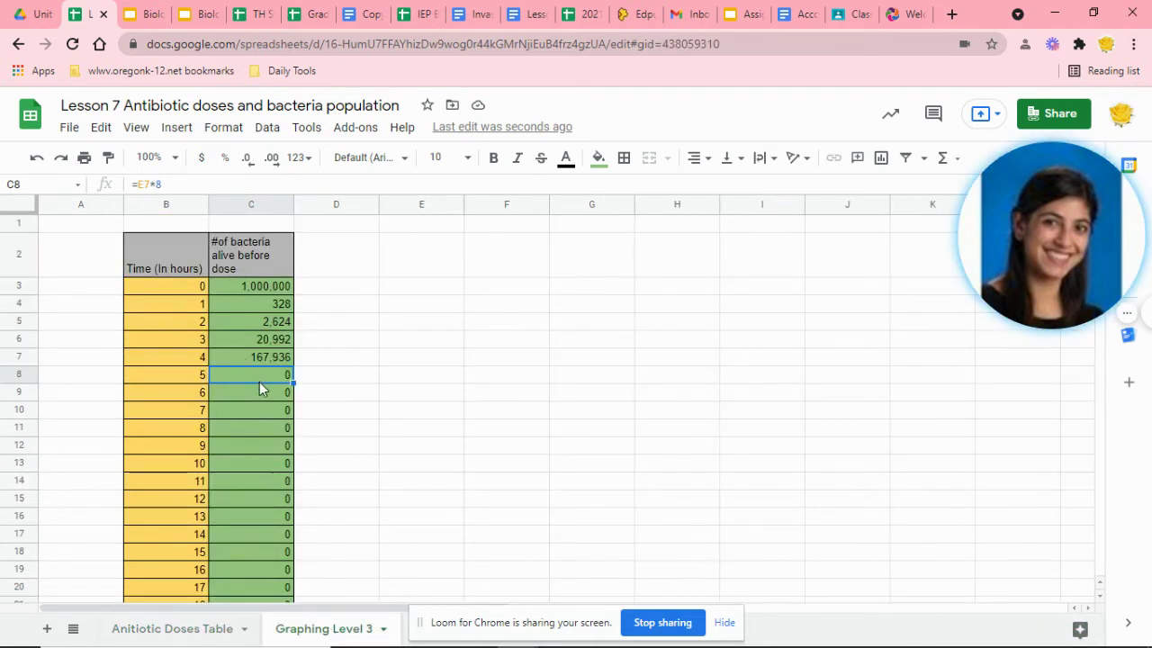
drag(289, 381, 291, 546)
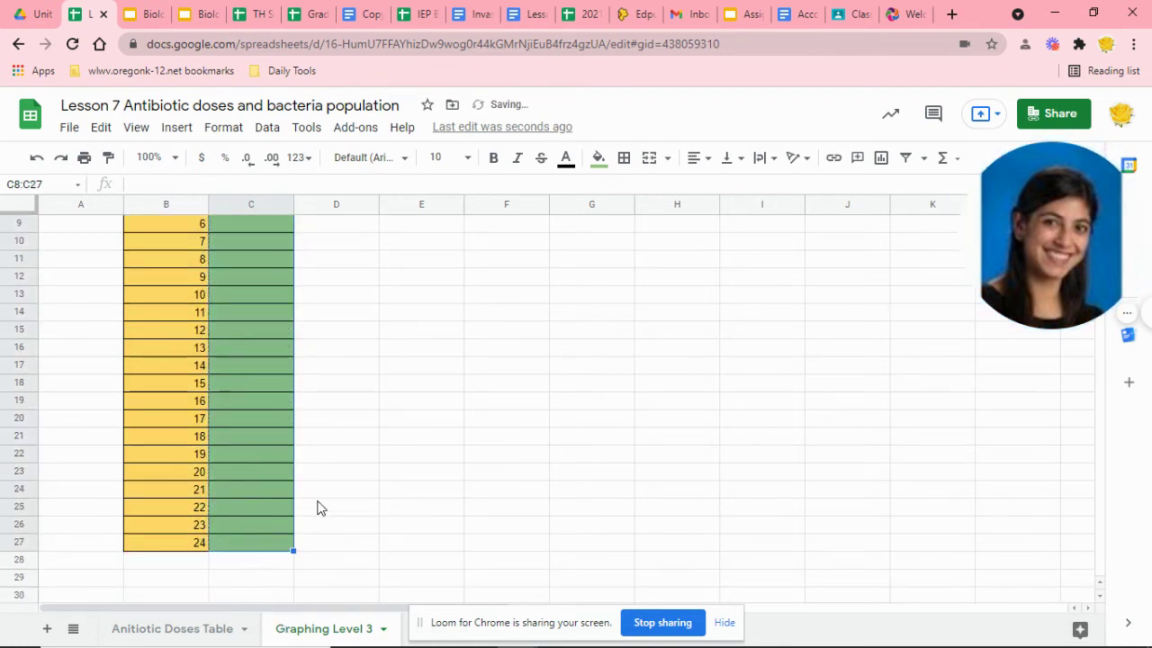
scroll(316, 506, up, 1)
click(205, 632)
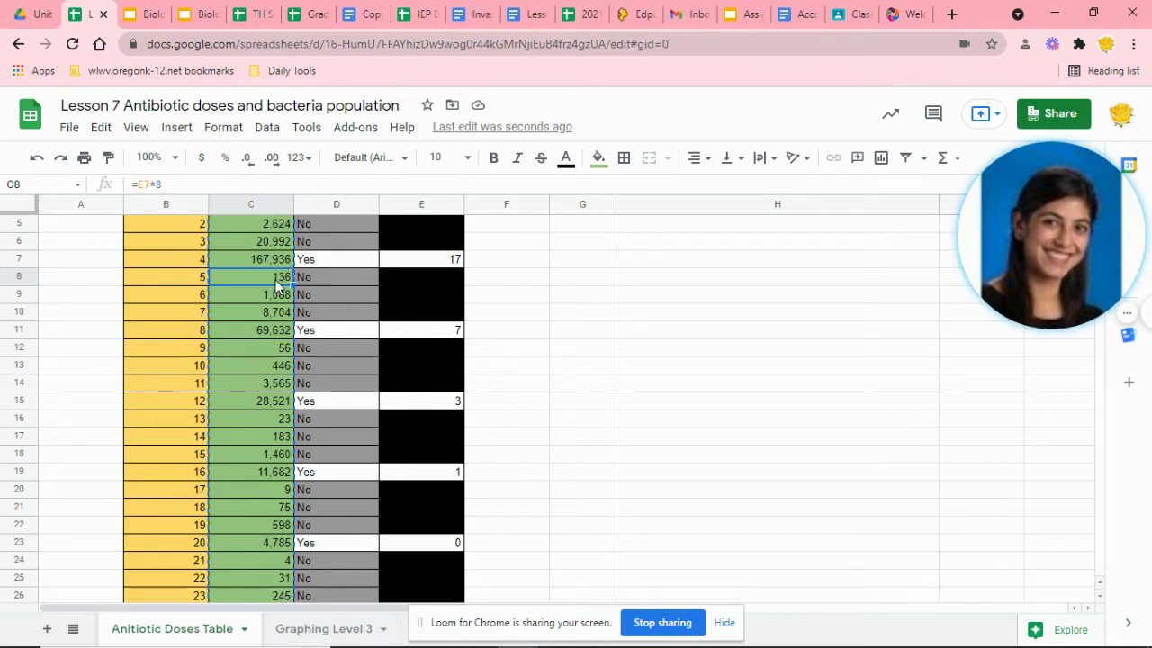
mouse_move(1033, 294)
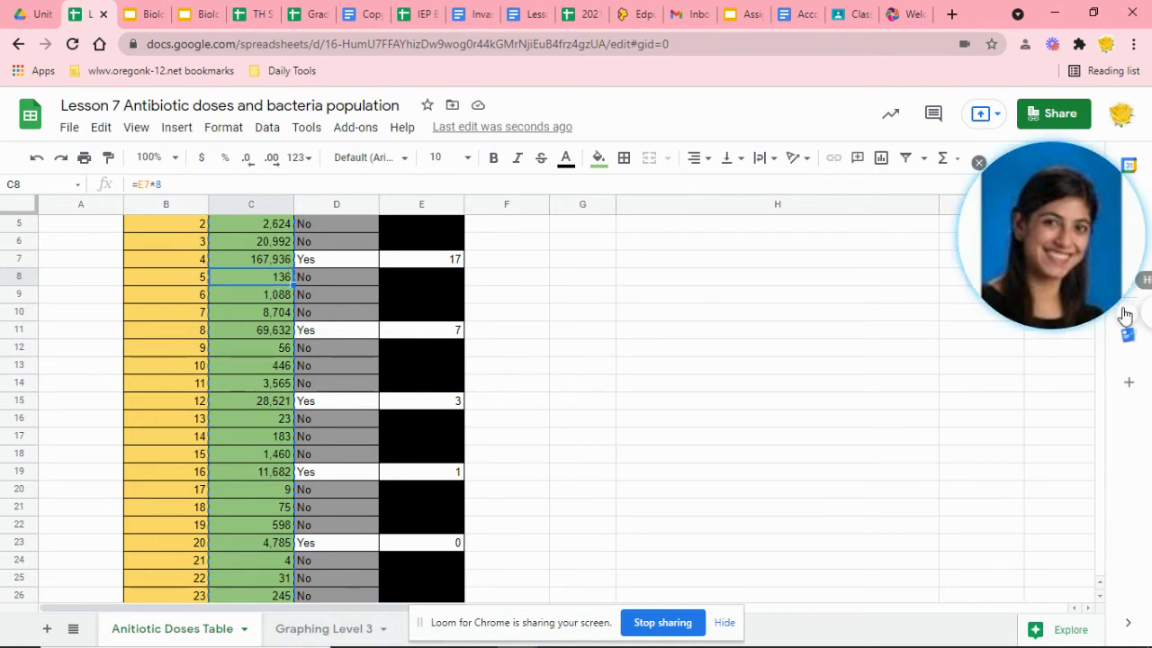
drag(1079, 260, 911, 267)
click(959, 324)
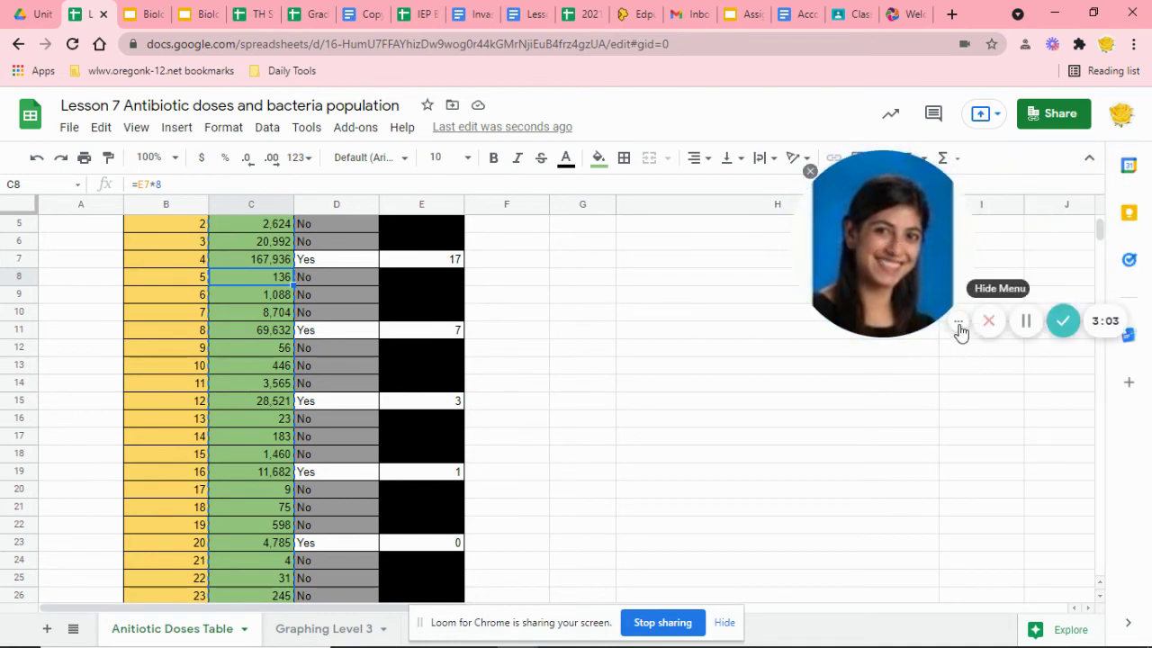
click(1026, 322)
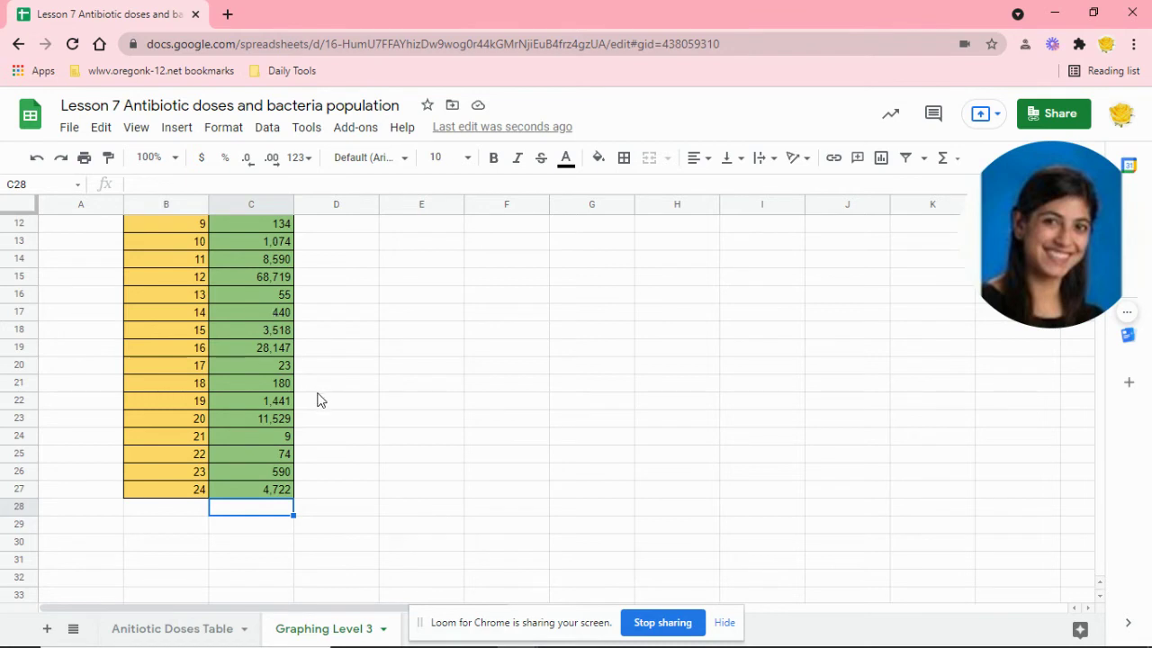
Insert a line chart of the bacteria alive before dose against time, using B2:C27 of the Graphing Level 3 sheet.
scroll(316, 399, up, 1)
scroll(317, 399, up, 1)
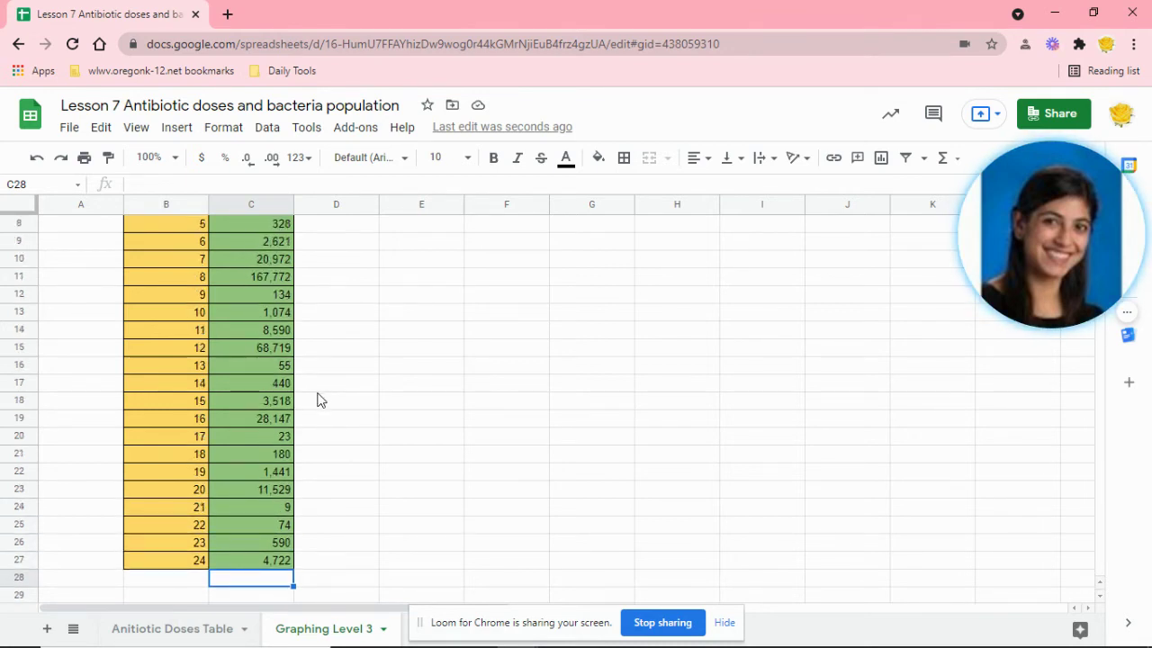
scroll(317, 399, up, 3)
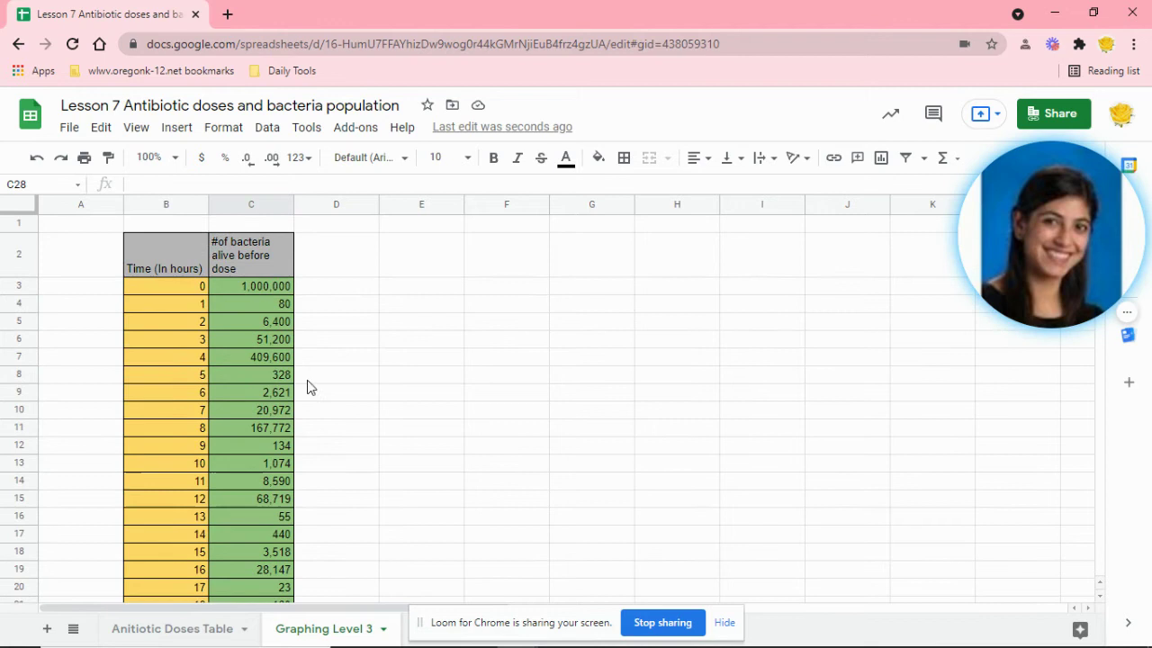
drag(169, 248, 266, 567)
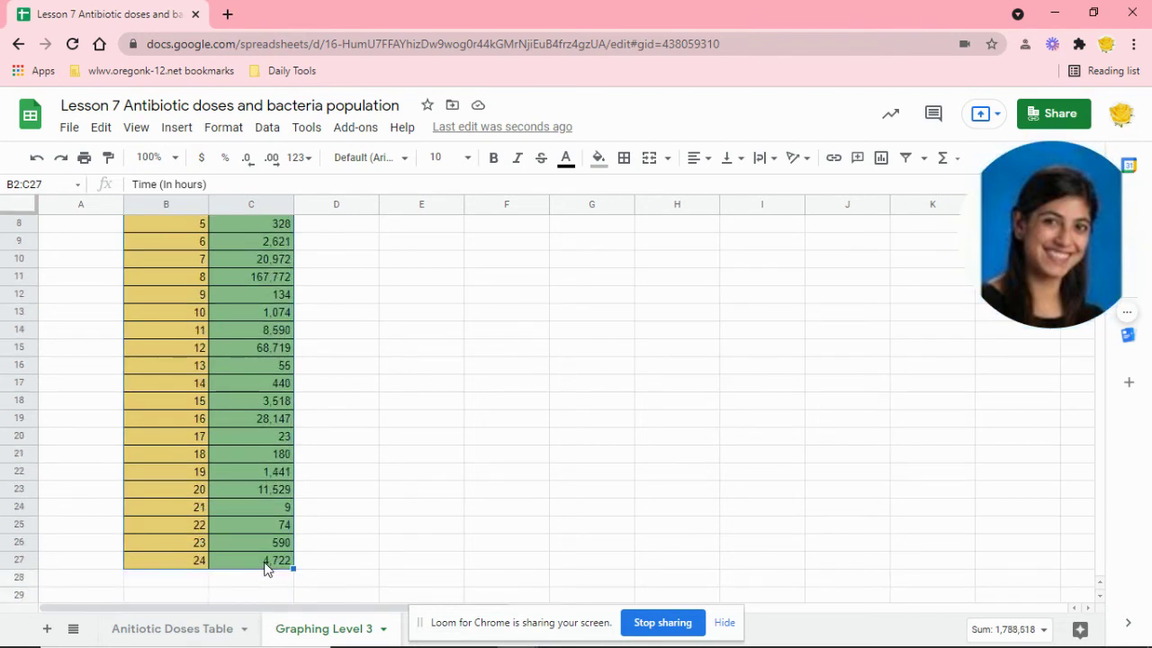
click(182, 131)
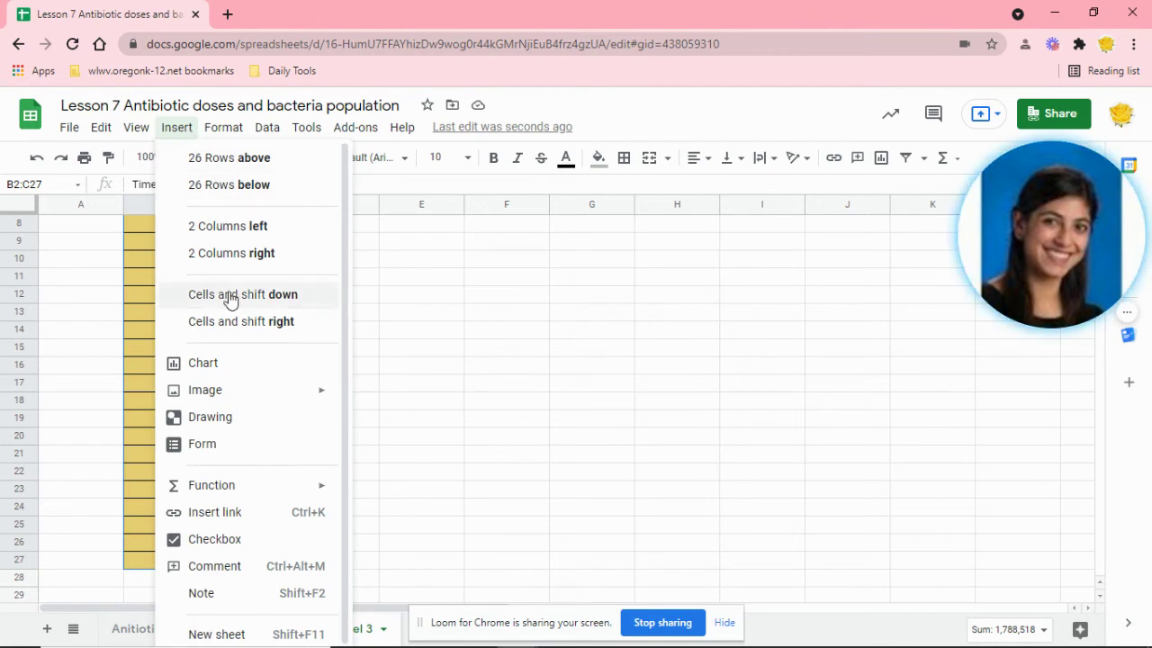
click(245, 365)
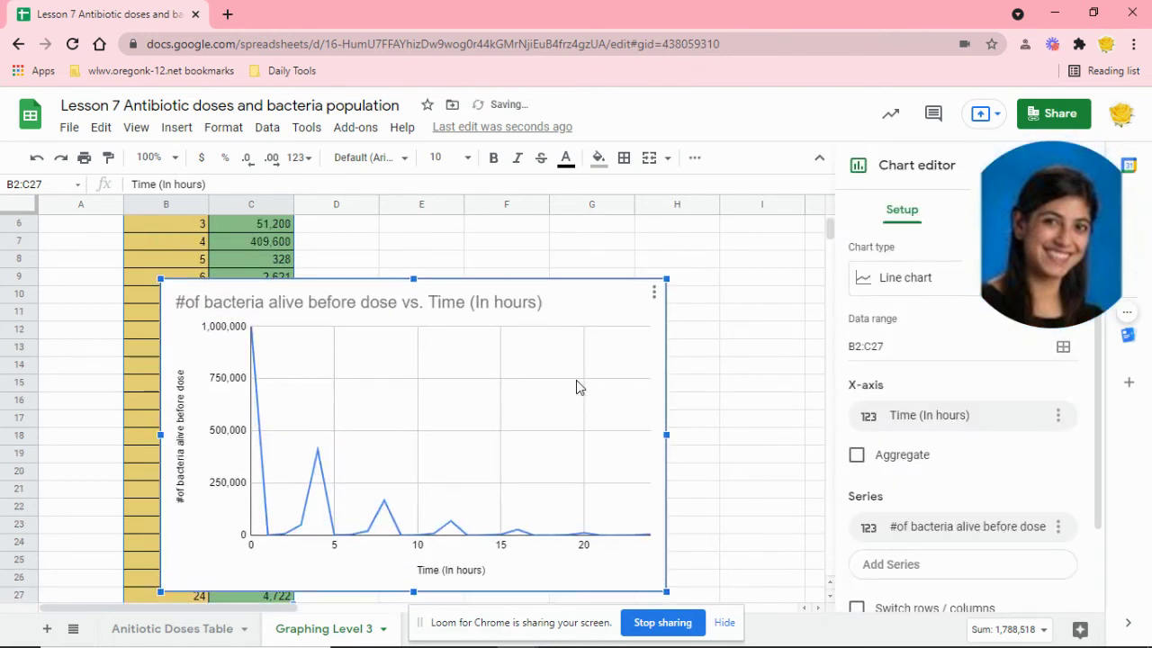
Move the chart beside the data table and turn on aggregation for its Time (In hours) x-axis.
drag(693, 367, 735, 352)
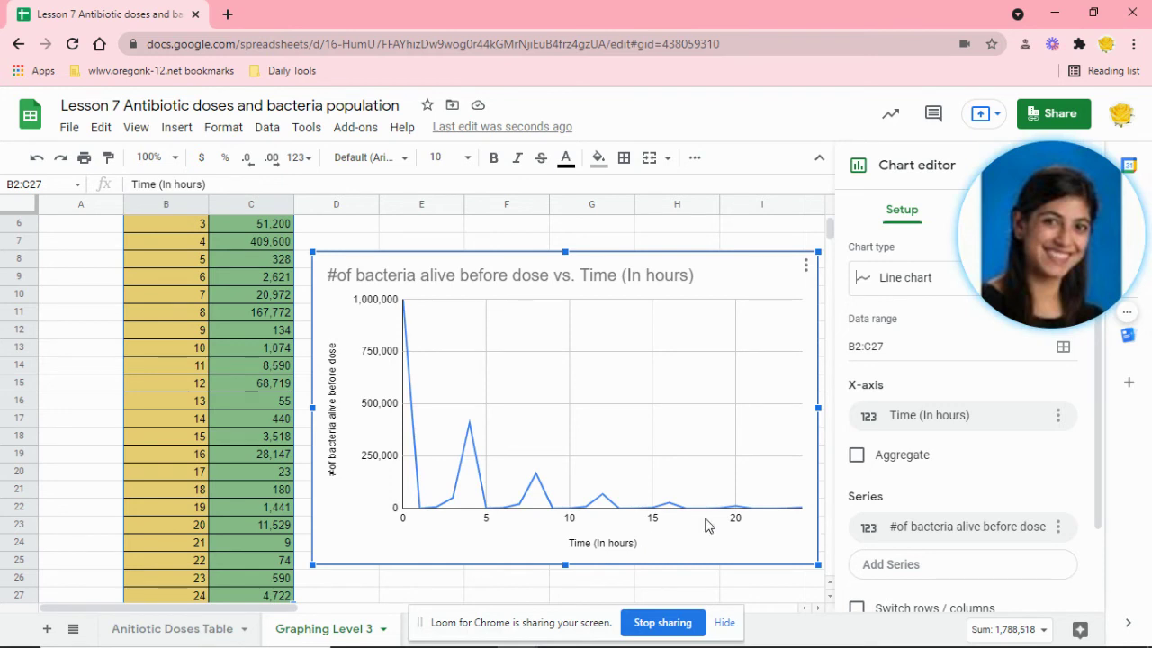
click(916, 457)
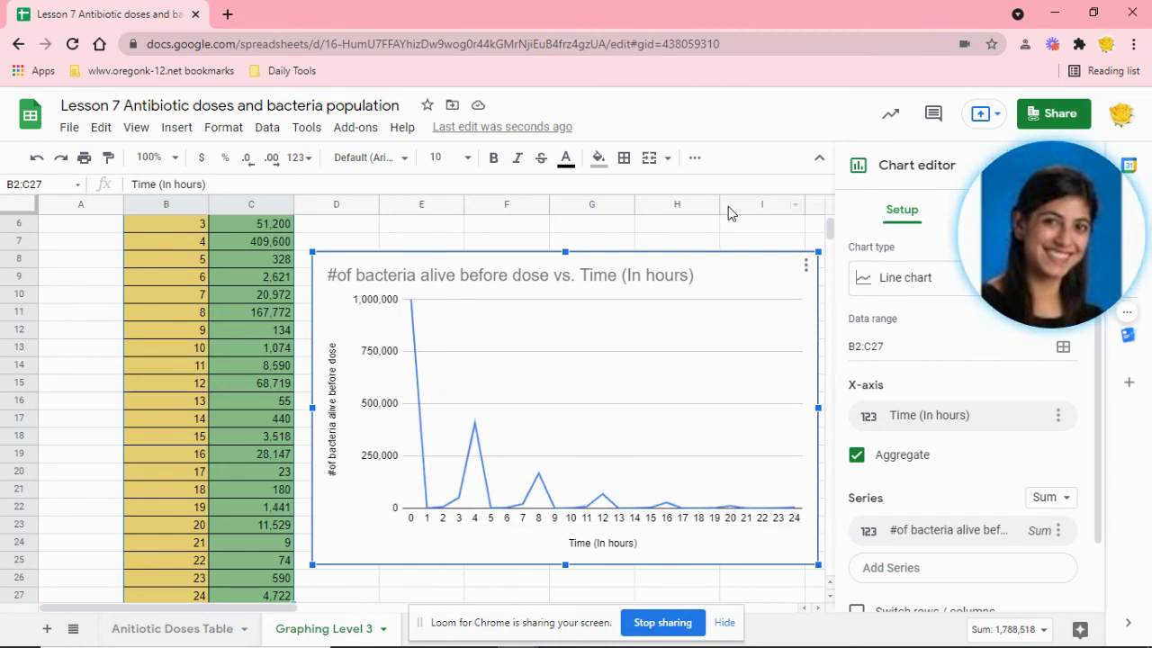
click(717, 232)
Review the finished chart against the time and bacteria alive before dose columns of the data table.
click(659, 354)
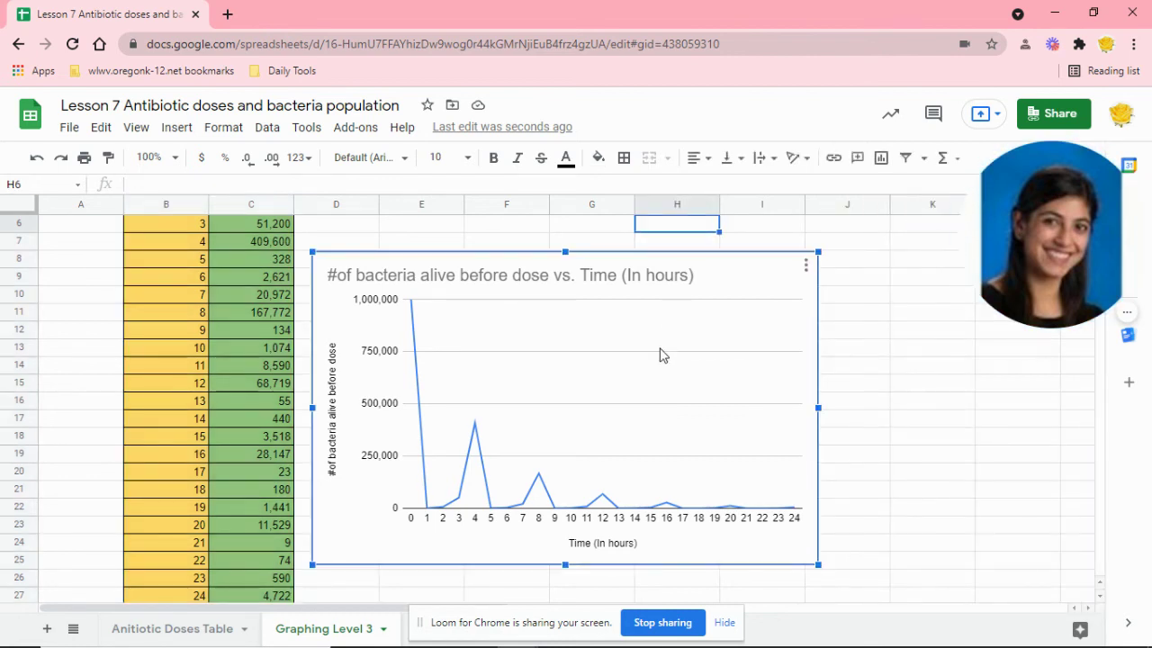
key(Escape)
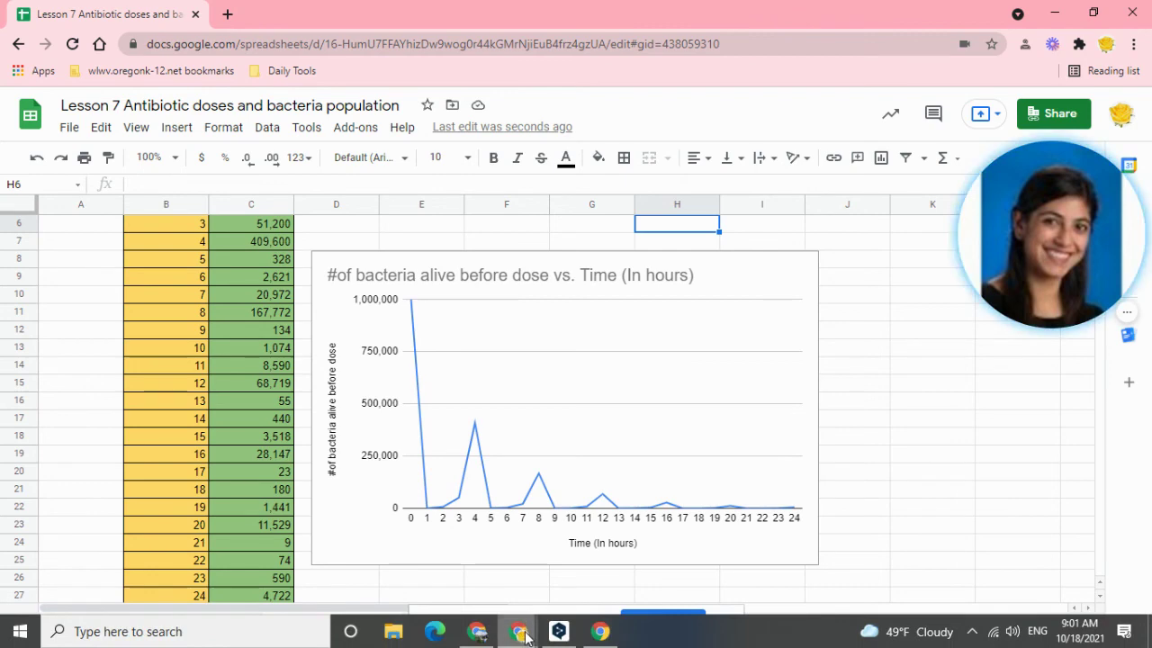
mouse_move(525, 637)
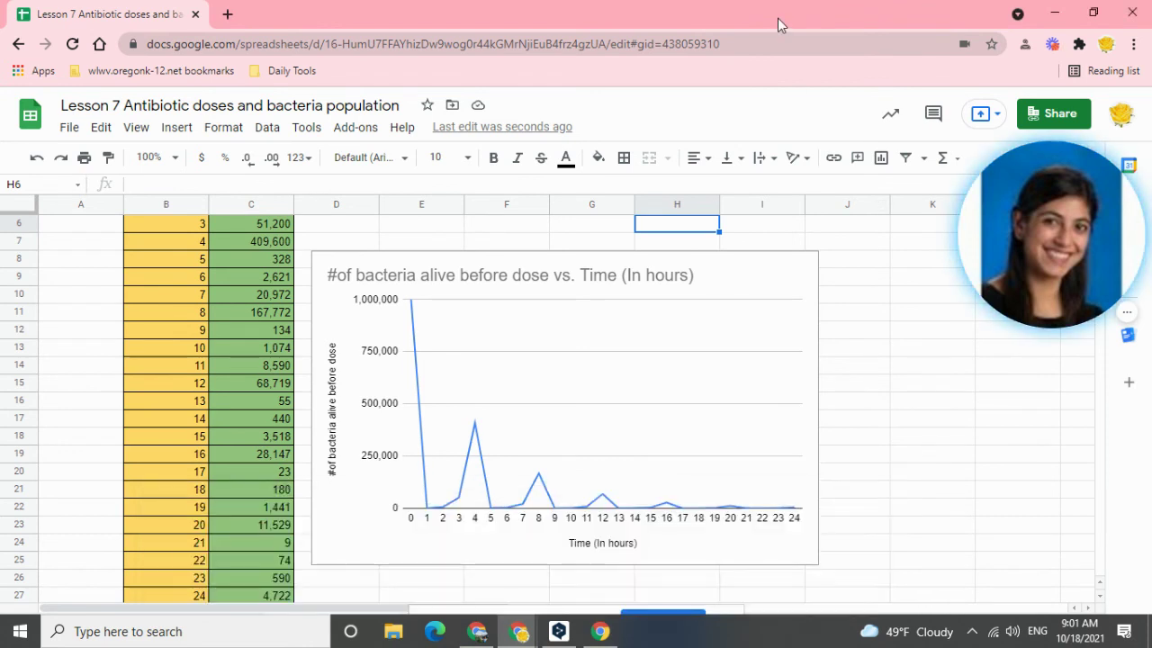
click(774, 315)
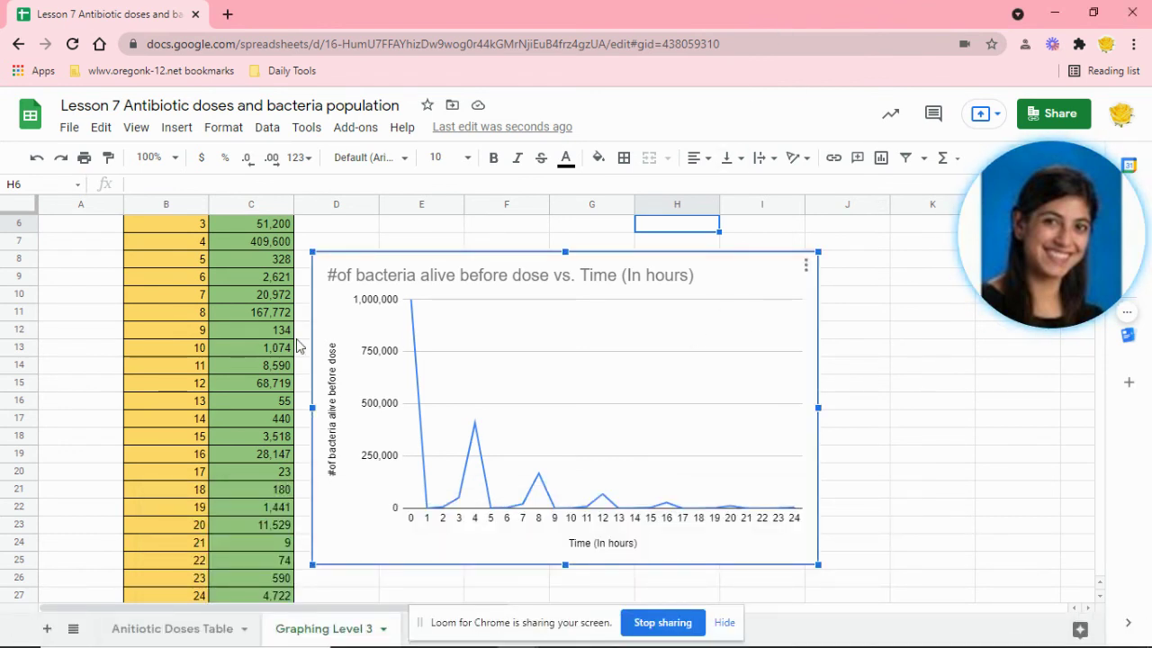
scroll(299, 344, up, 3)
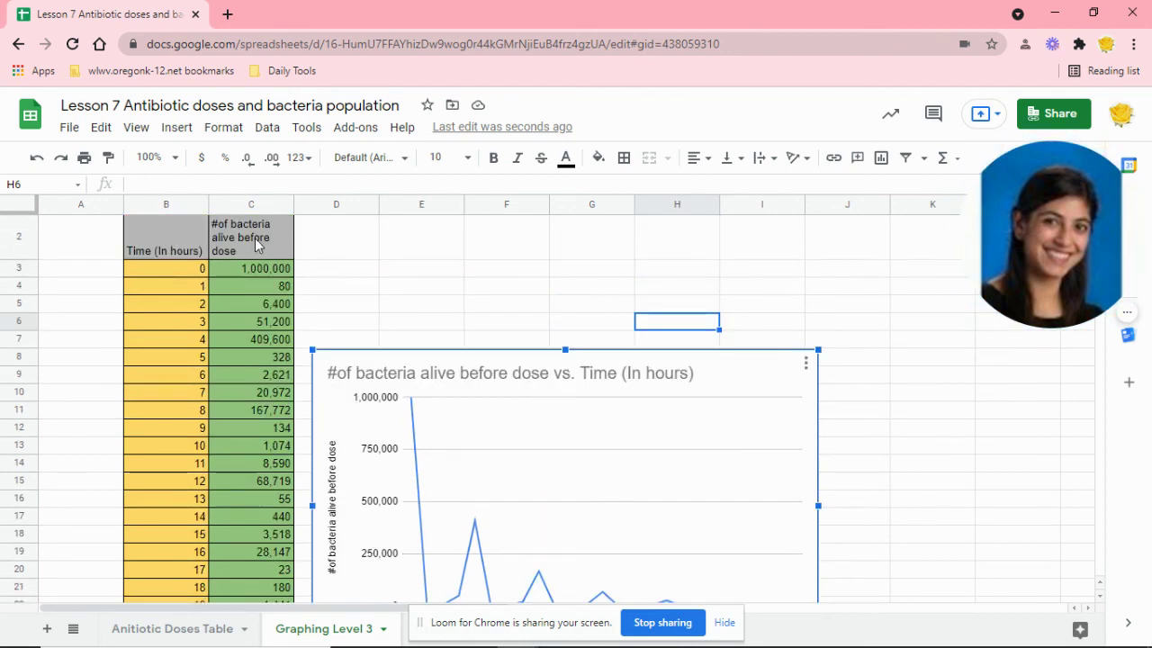
scroll(475, 440, down, 1)
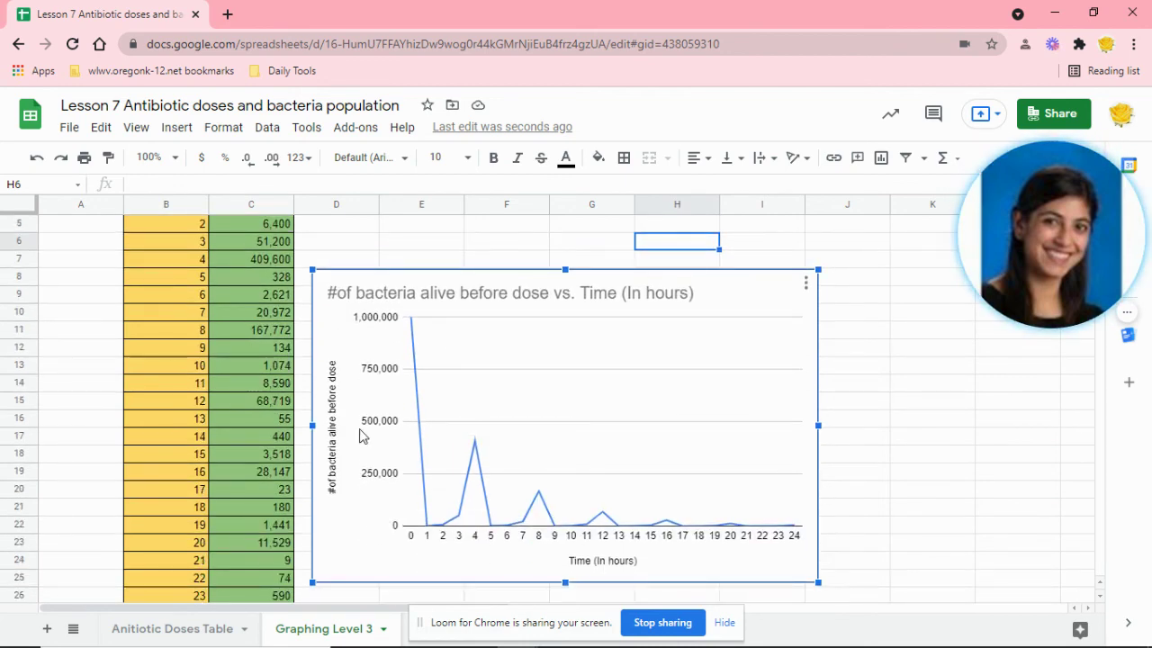